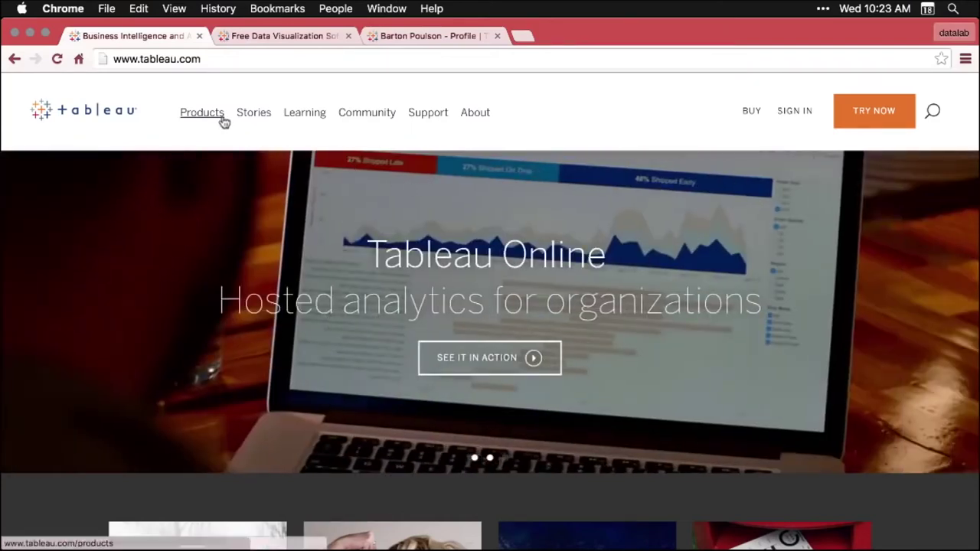
Open the Tableau Public site from the Products menu and scroll through public.tableau.com
mouse_move(210, 115)
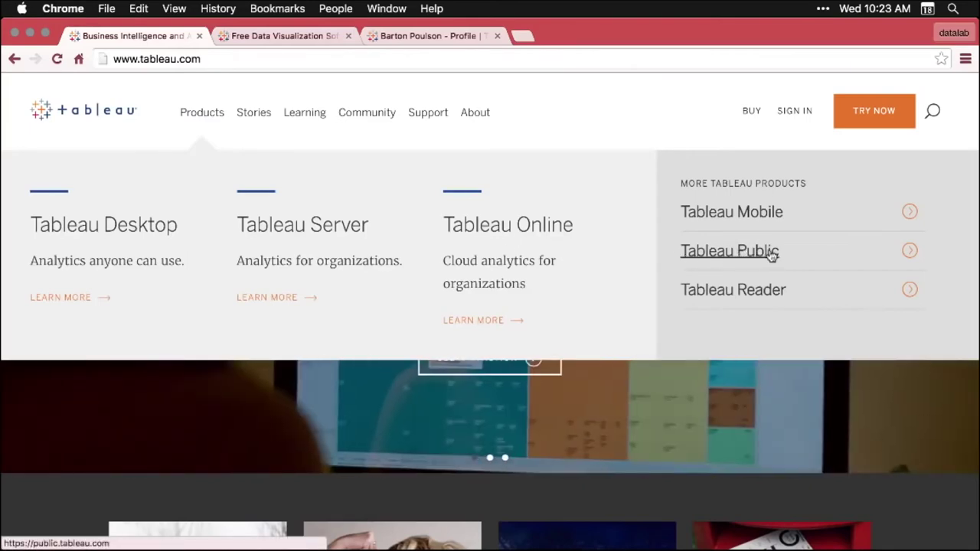
click(772, 255)
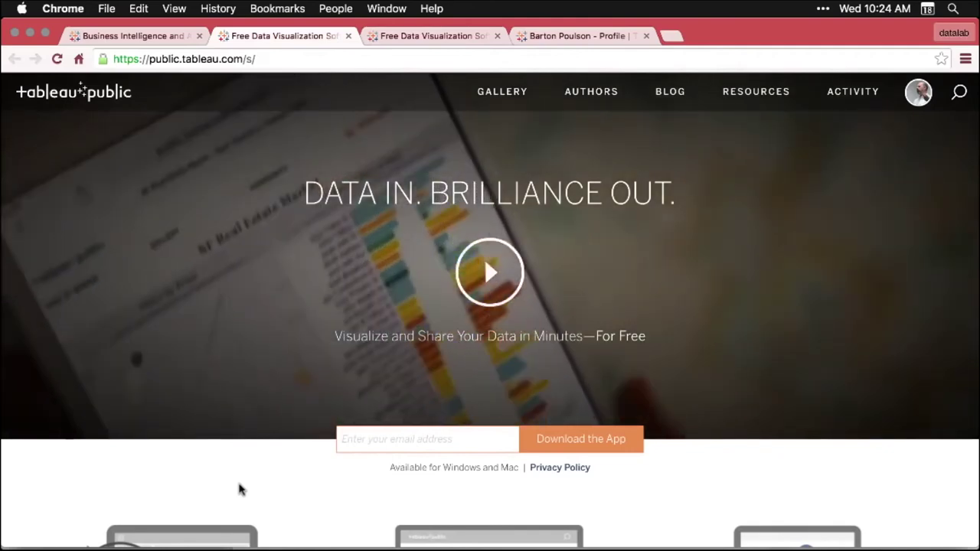
scroll(239, 490, down, 5)
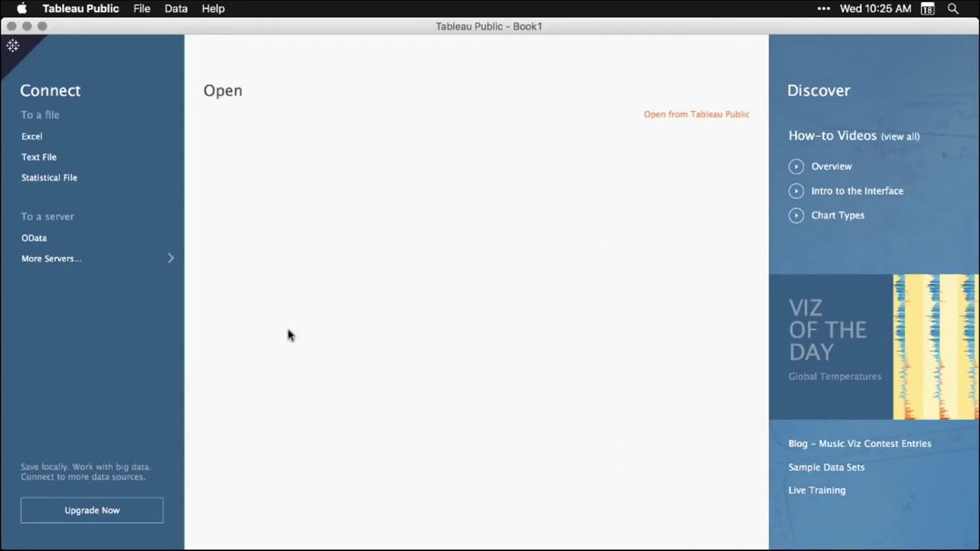
Connect to the Excel workbook DS03_2_2_TableauPublic.xlsx from the Desktop
click(36, 142)
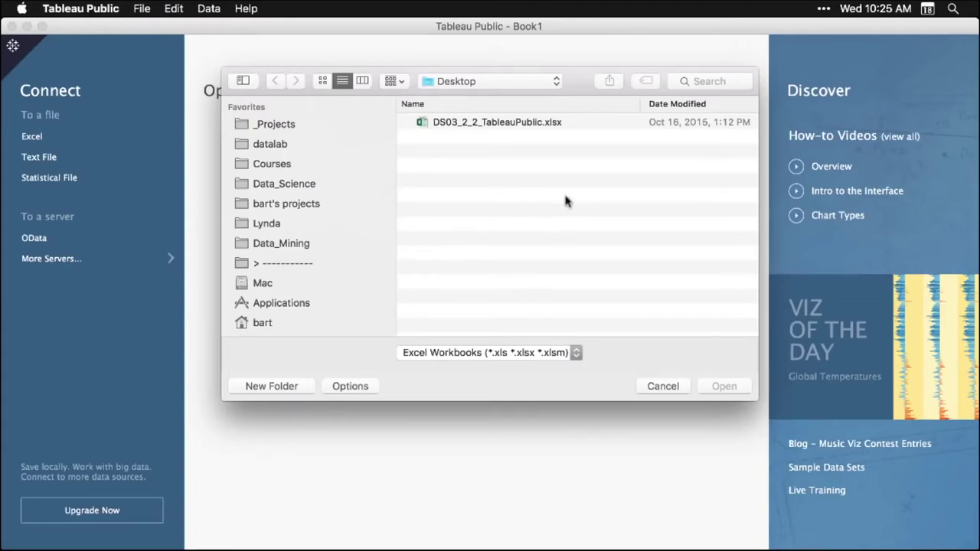
click(519, 123)
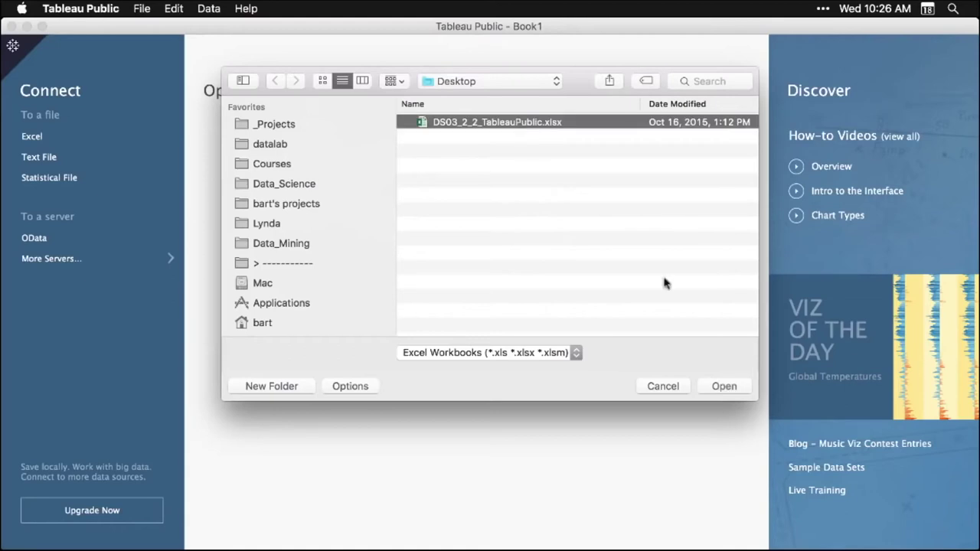
click(724, 386)
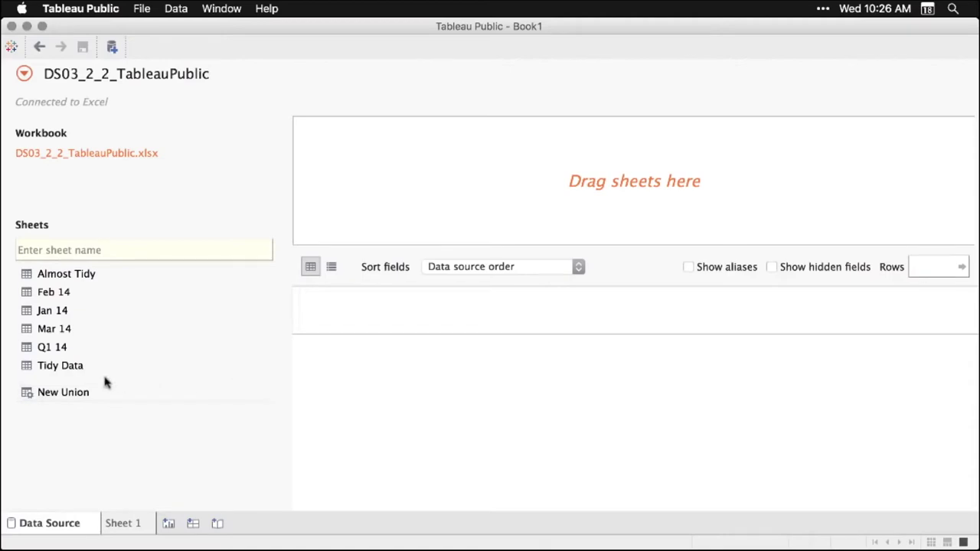
Make the Tidy Data sheet the data source, check its Sales field, and go to Sheet 1
click(61, 368)
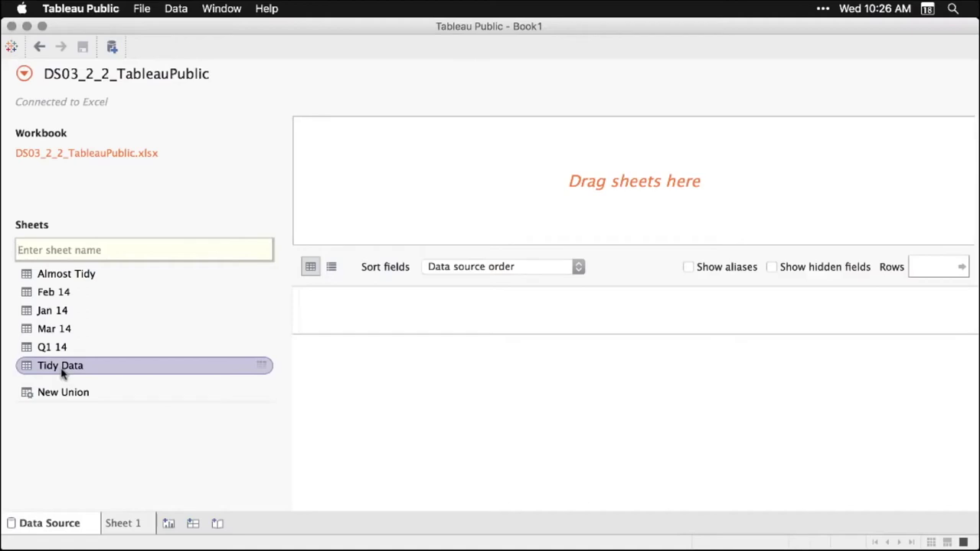
drag(61, 371, 475, 186)
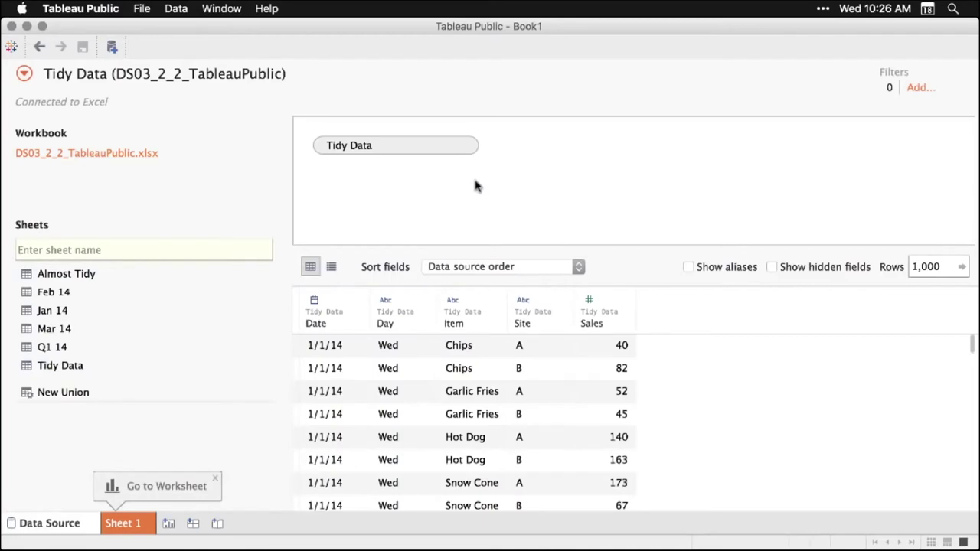
scroll(562, 413, down, 5)
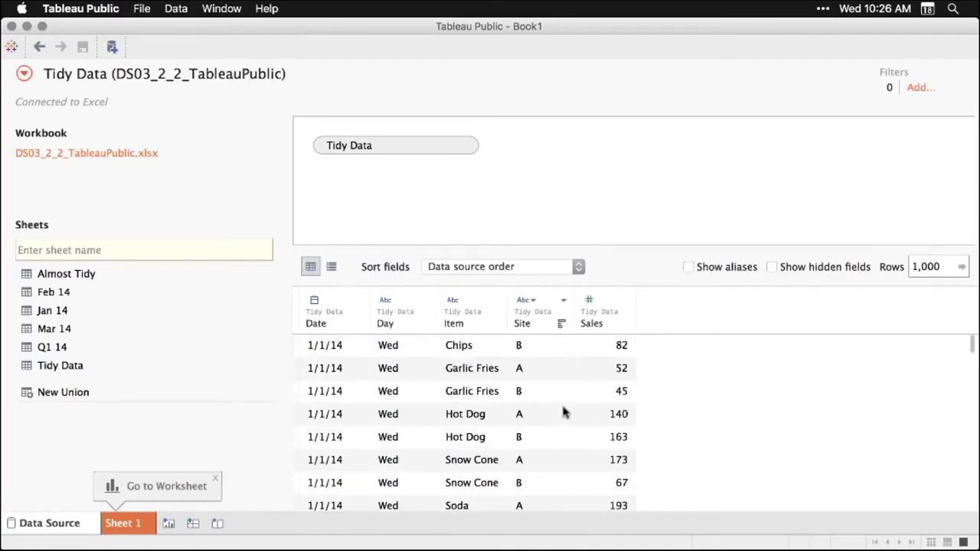
scroll(563, 413, up, 5)
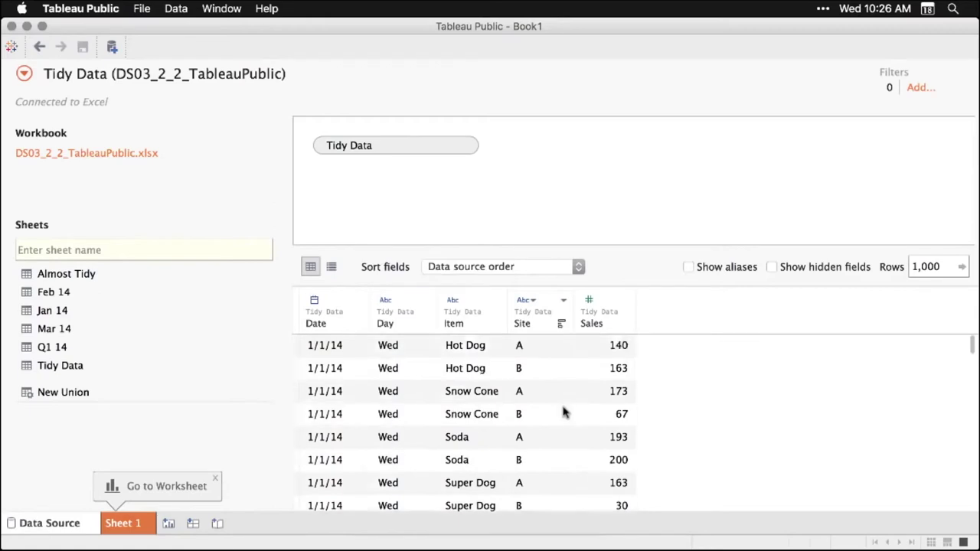
click(625, 302)
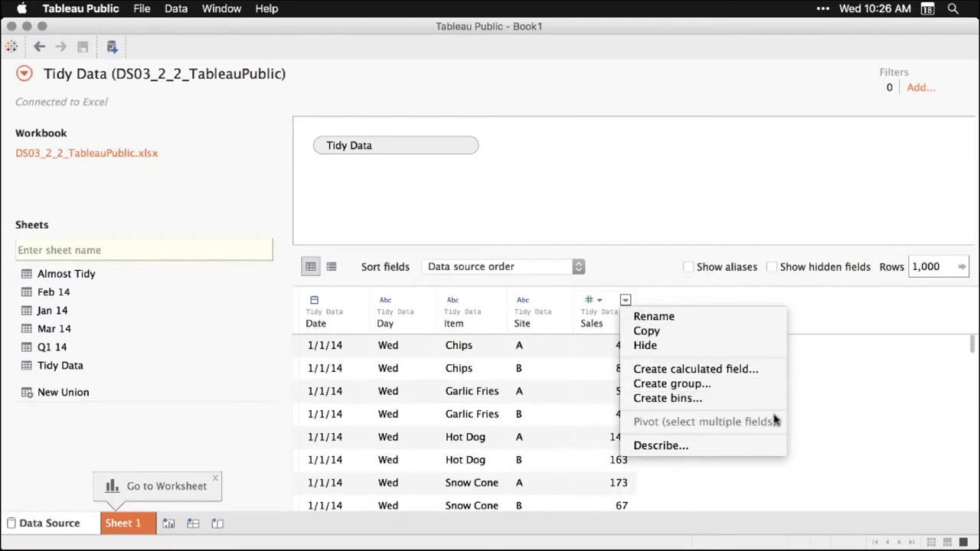
click(847, 314)
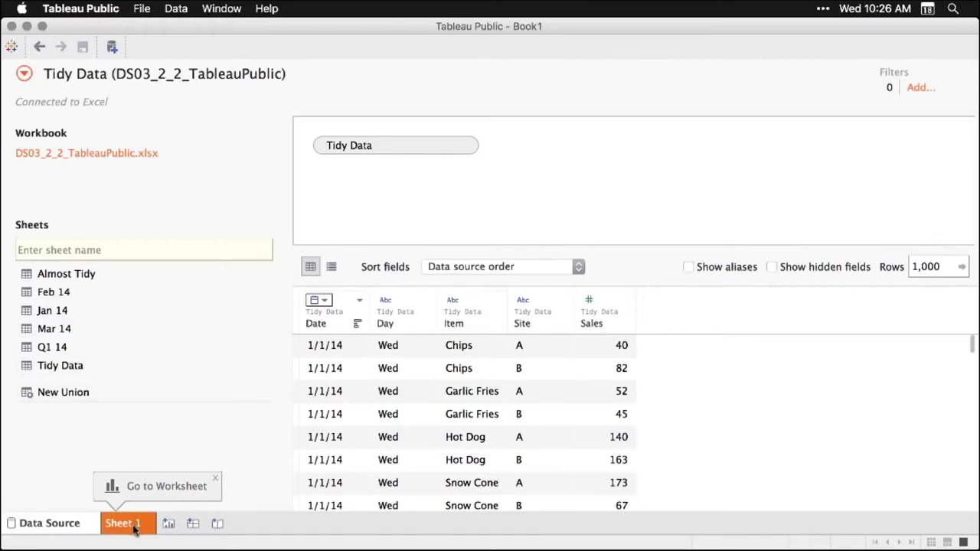
click(217, 480)
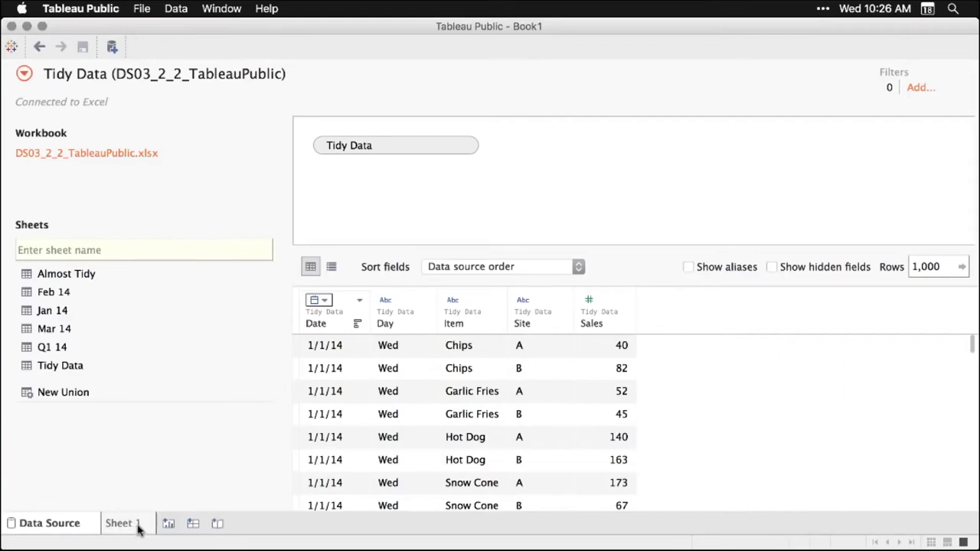
click(138, 527)
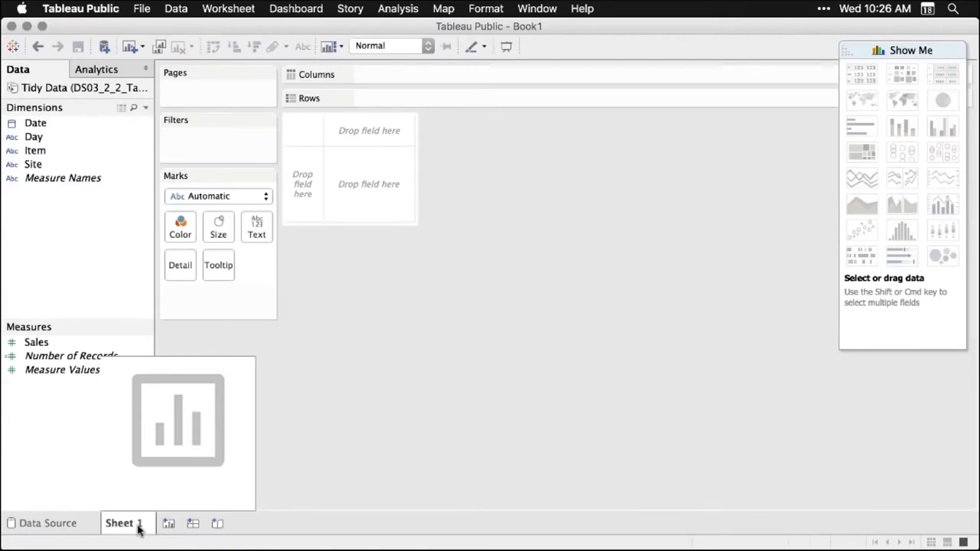
Tabulate summed Sales in Sheet 1 with Item on Rows and year of Date on Columns
key(super+alt+2)
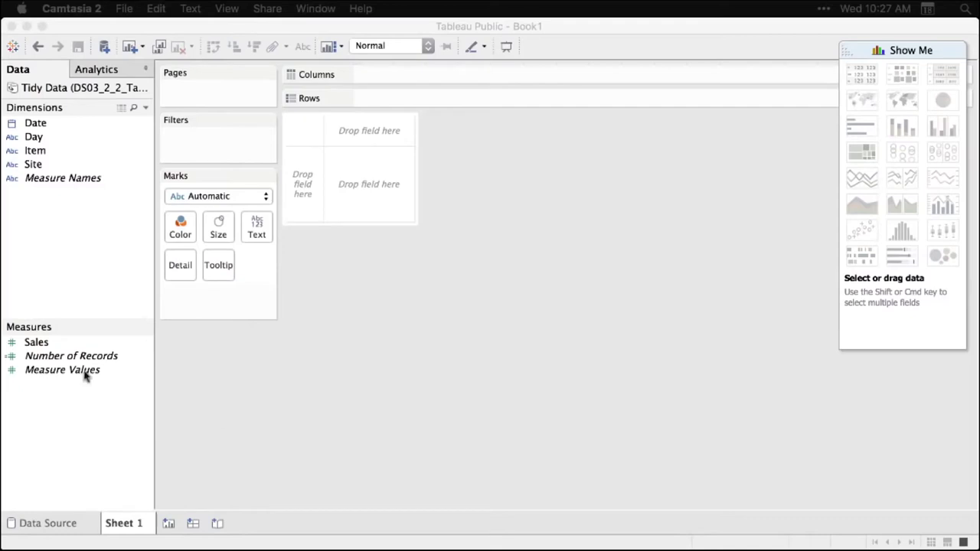
click(37, 343)
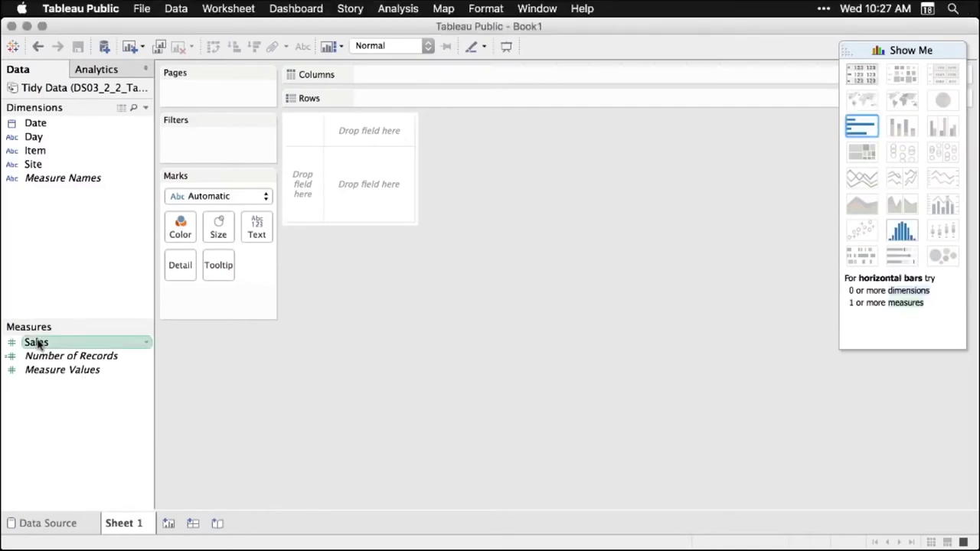
drag(37, 344, 367, 186)
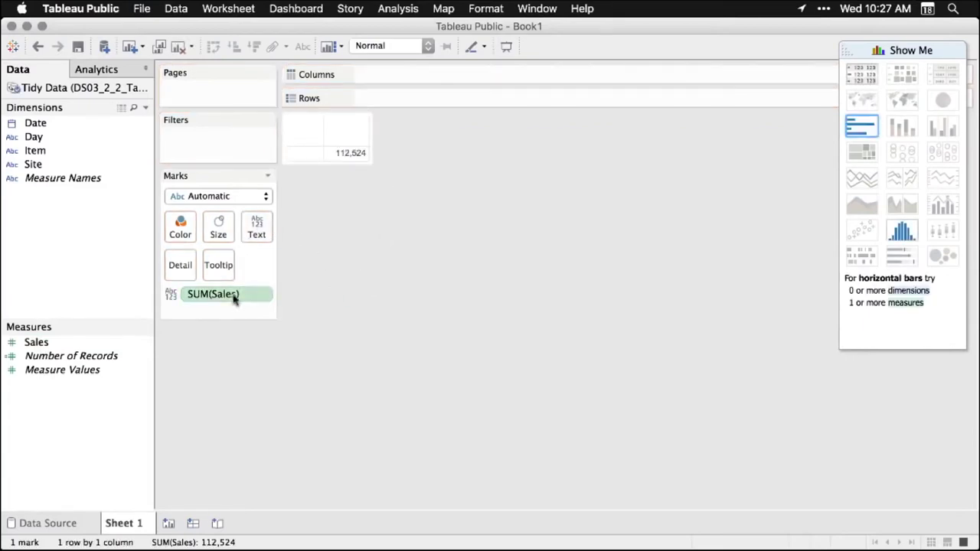
mouse_move(364, 164)
click(40, 152)
drag(40, 151, 393, 101)
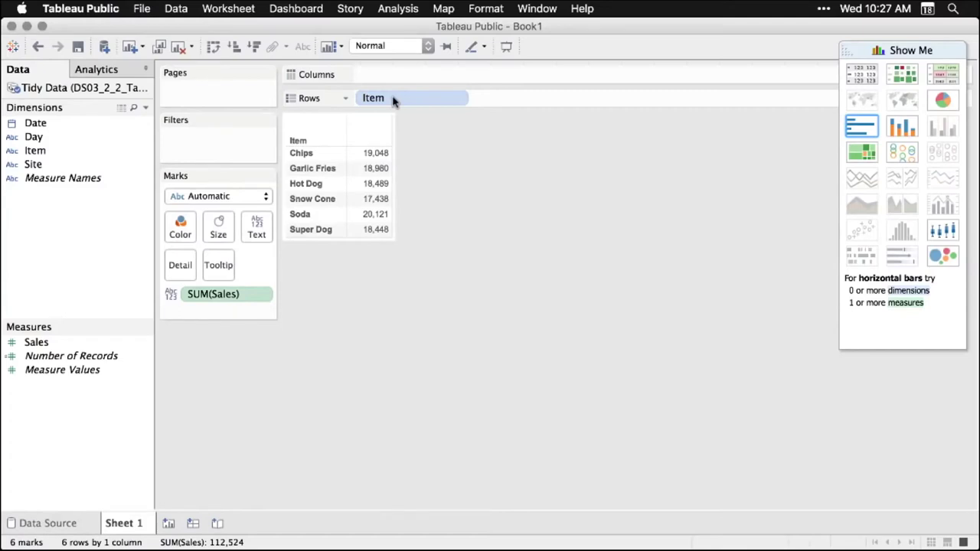
click(33, 127)
drag(33, 128, 381, 79)
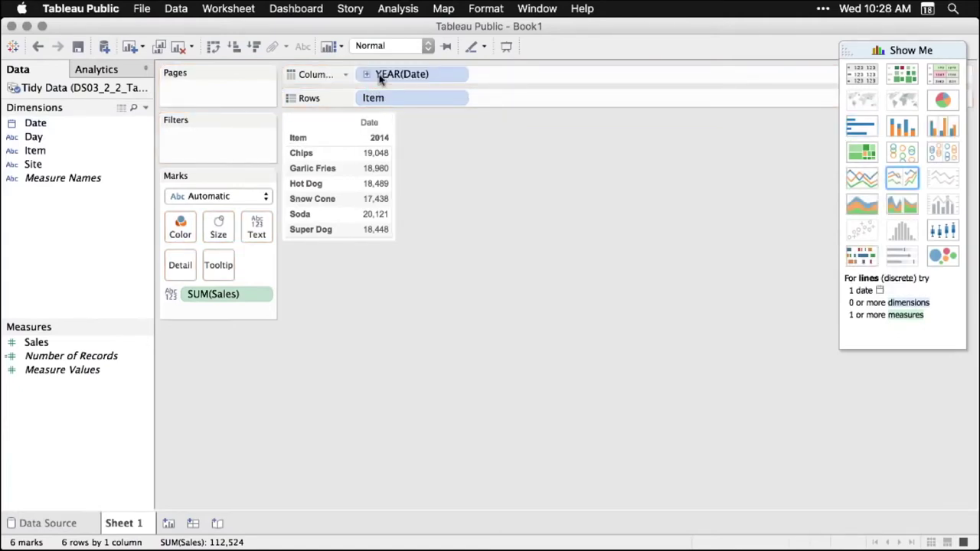
Break the Date pill down by Week Number and switch the view to a continuous line chart
click(457, 77)
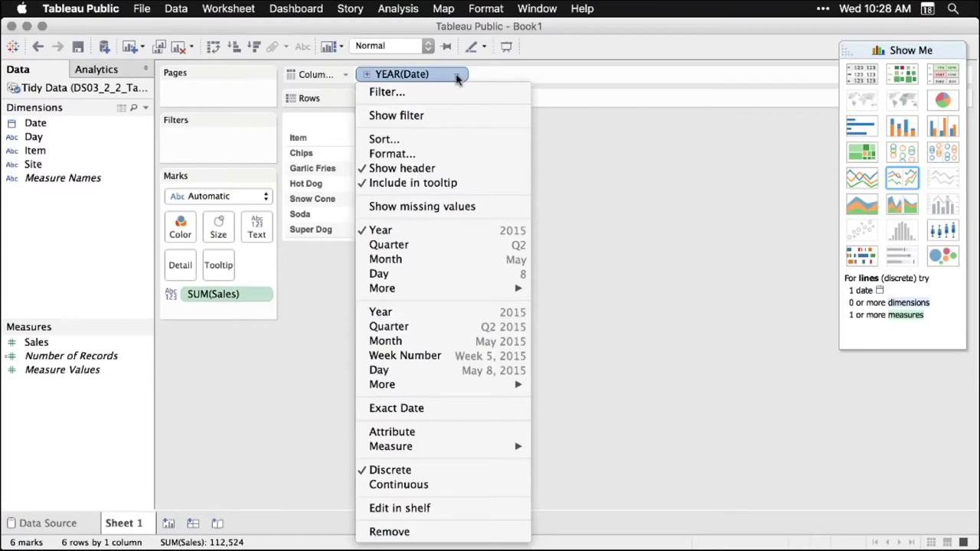
click(460, 245)
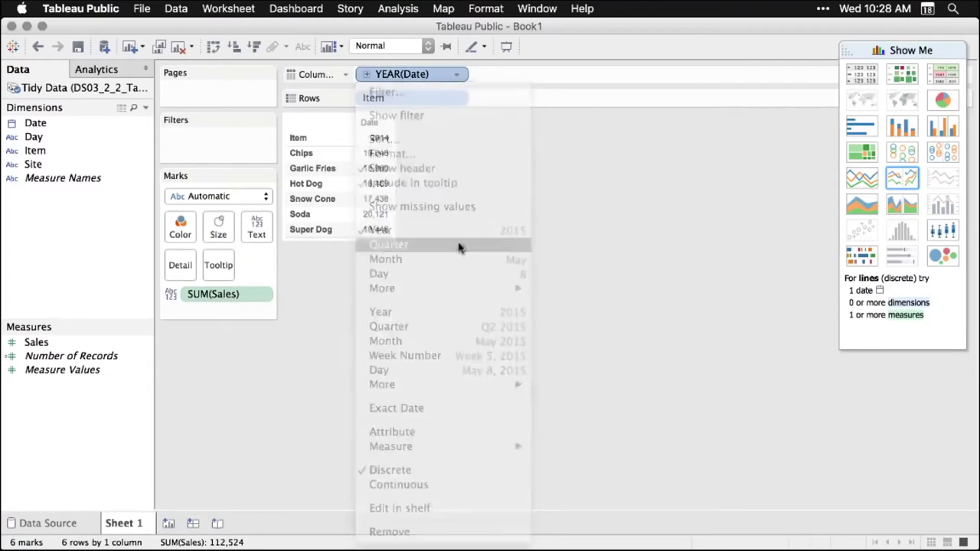
click(459, 76)
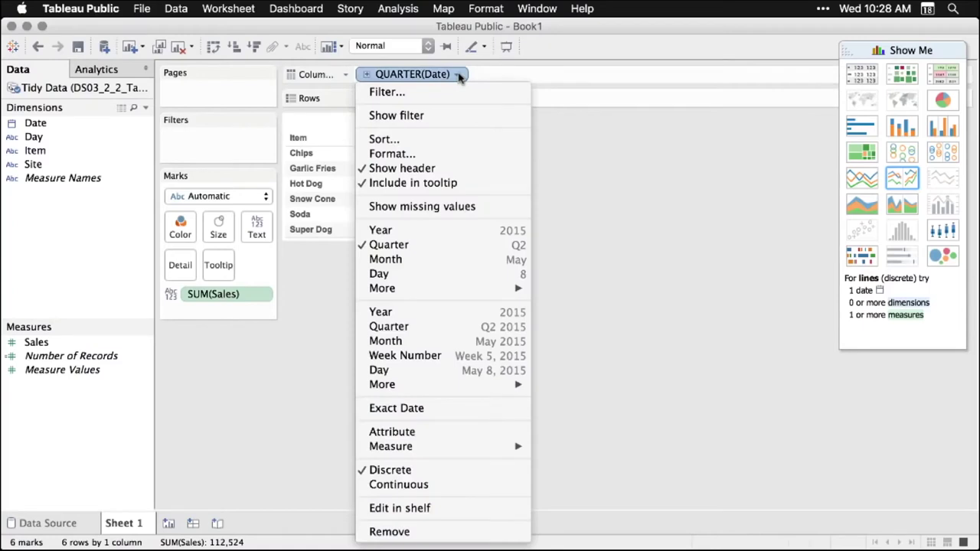
click(471, 371)
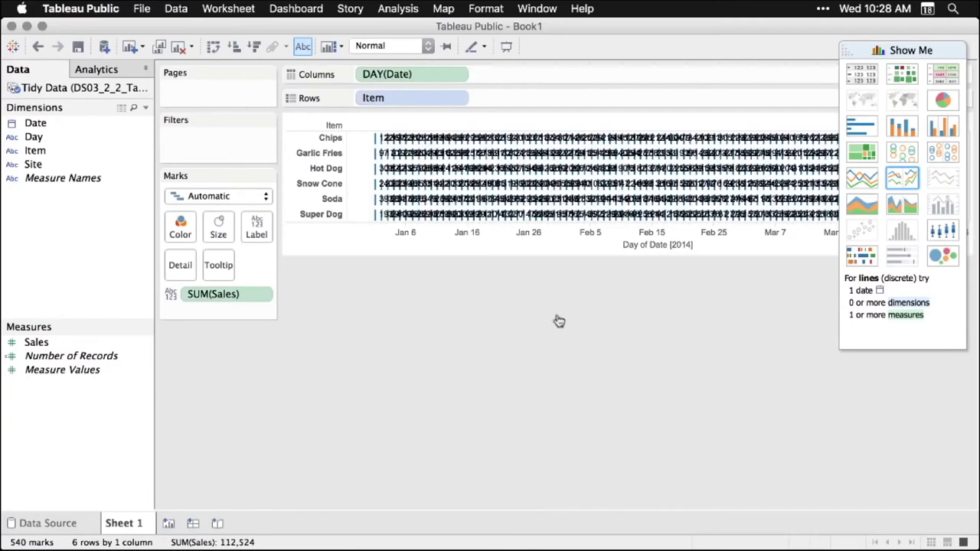
click(459, 76)
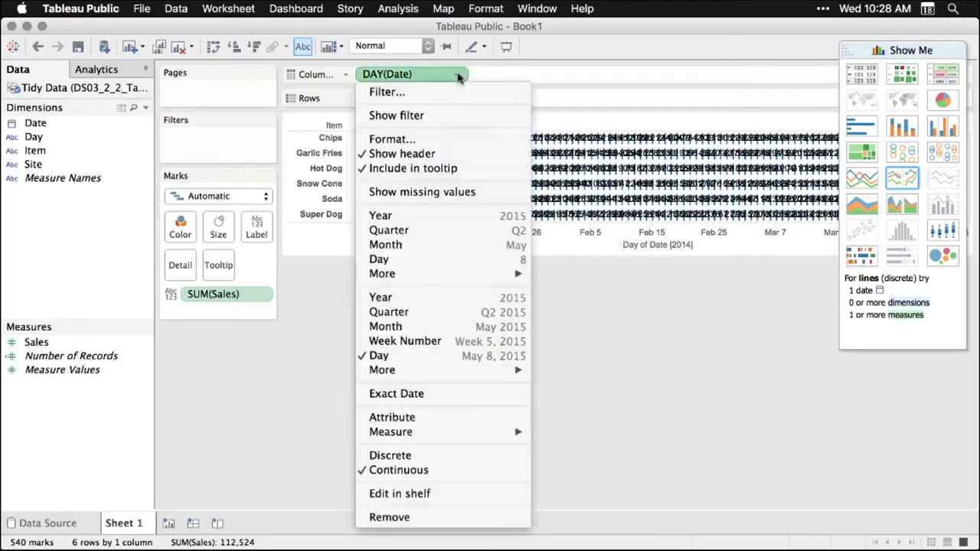
click(434, 342)
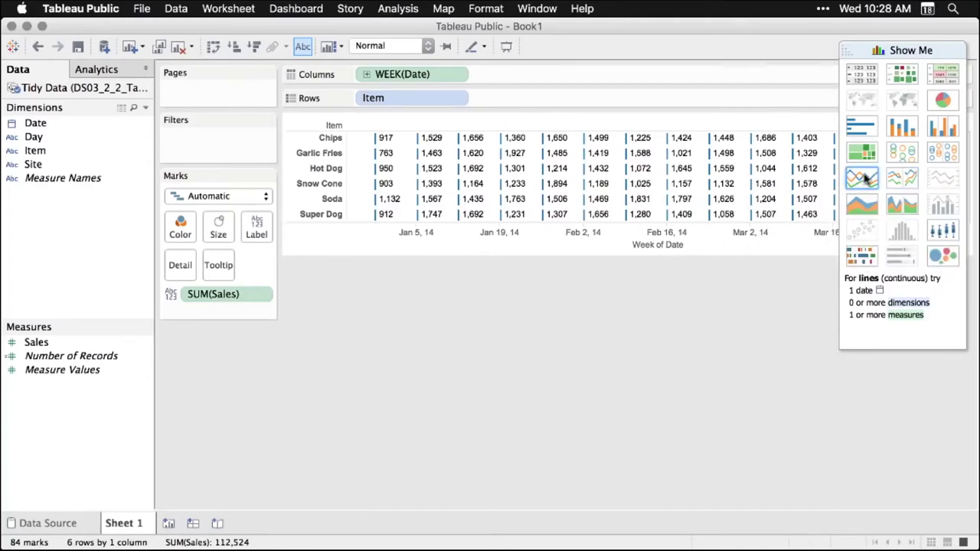
click(863, 178)
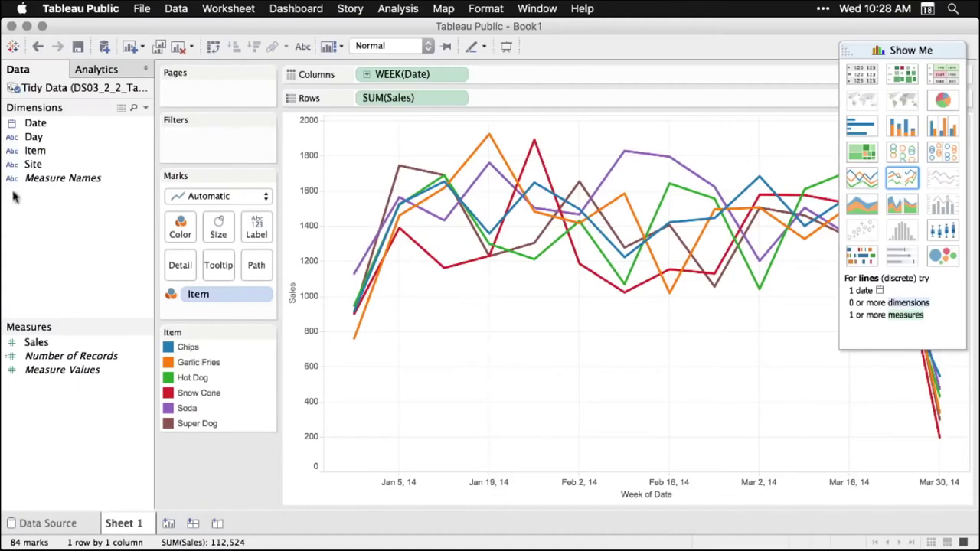
Split the chart into one row per Item and colour the lines by Site A and B
click(34, 152)
drag(34, 153, 367, 105)
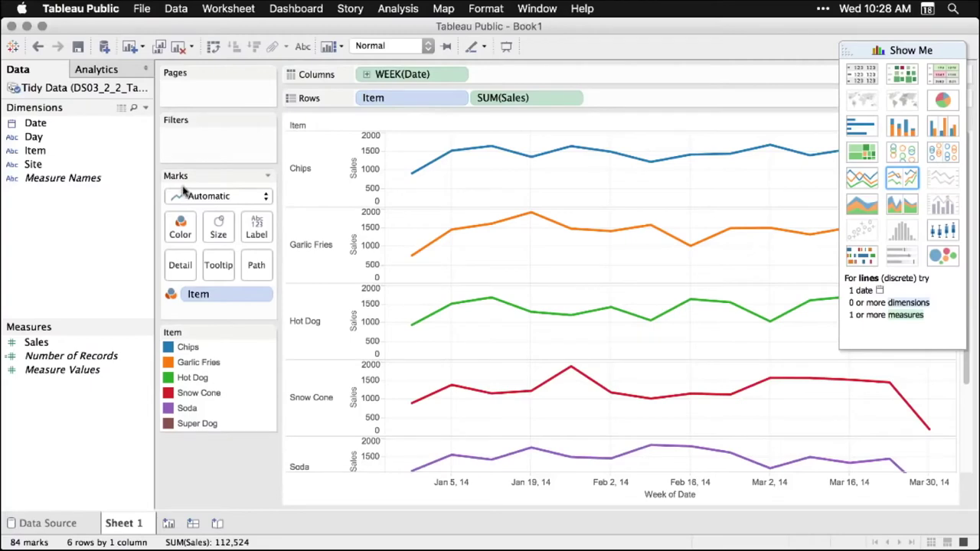
click(34, 167)
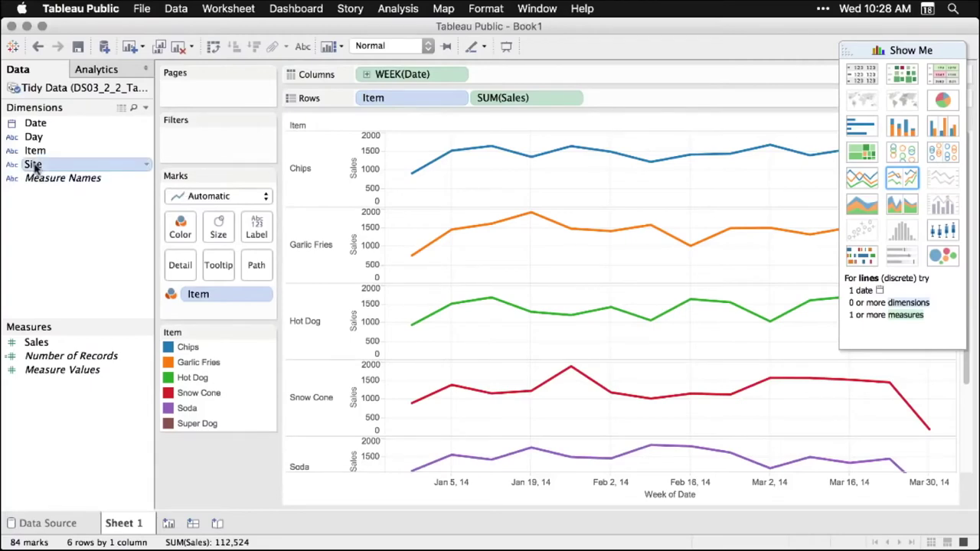
drag(35, 167, 209, 291)
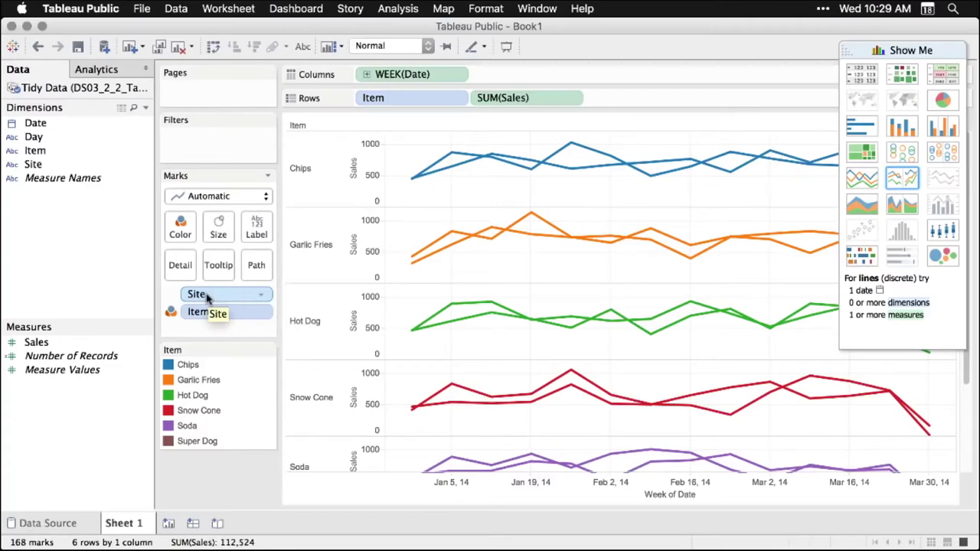
drag(206, 297, 183, 229)
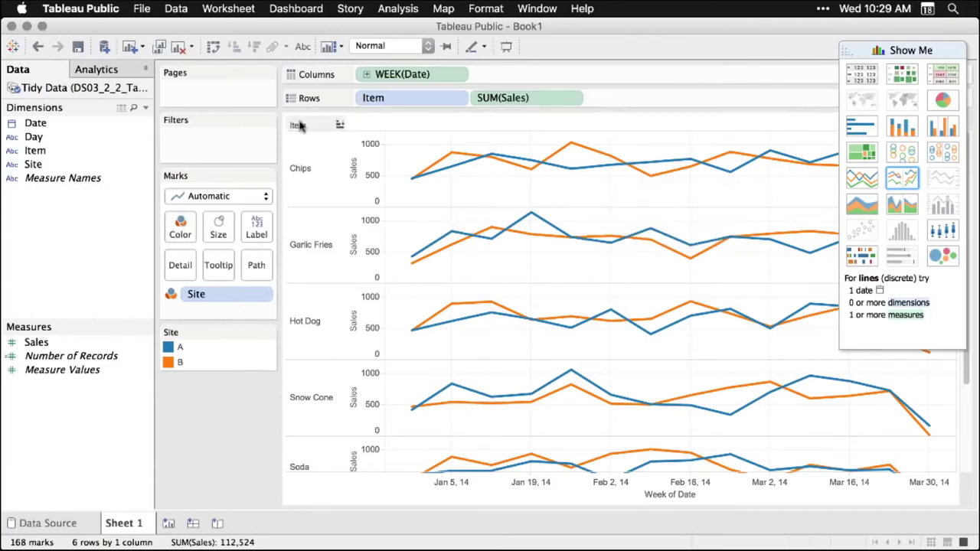
click(105, 69)
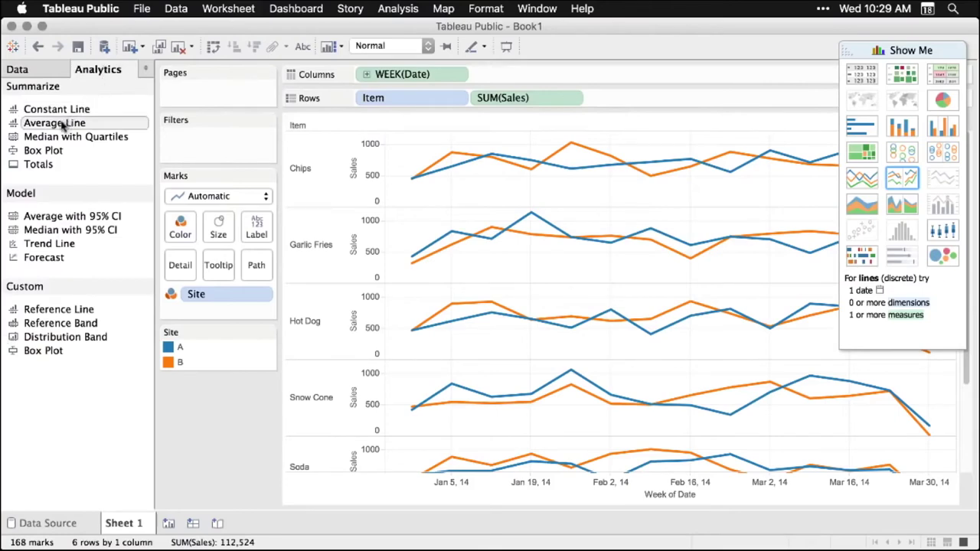
Drop an Average Line on the chart, applied per pane to each item's weekly Sales
drag(65, 130, 474, 148)
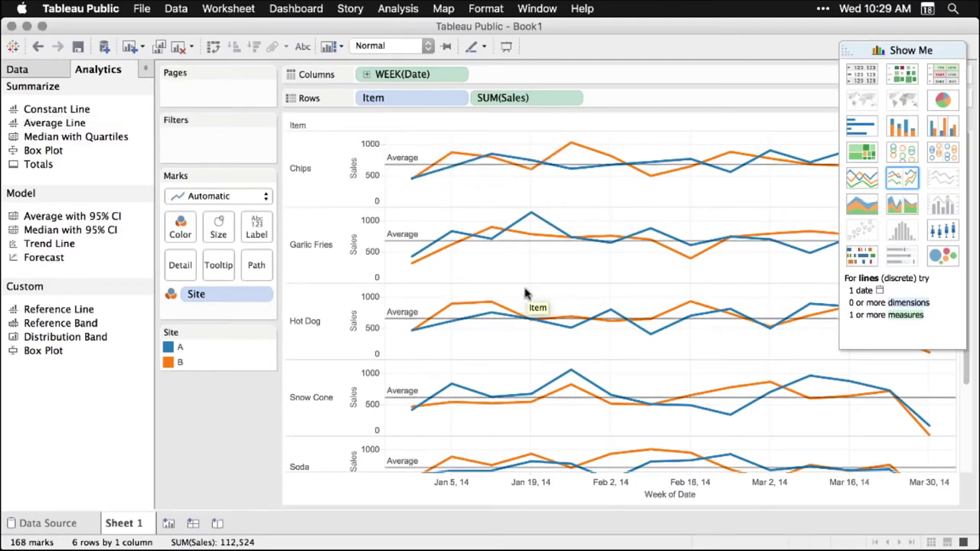
mouse_move(507, 321)
scroll(506, 322, down, 3)
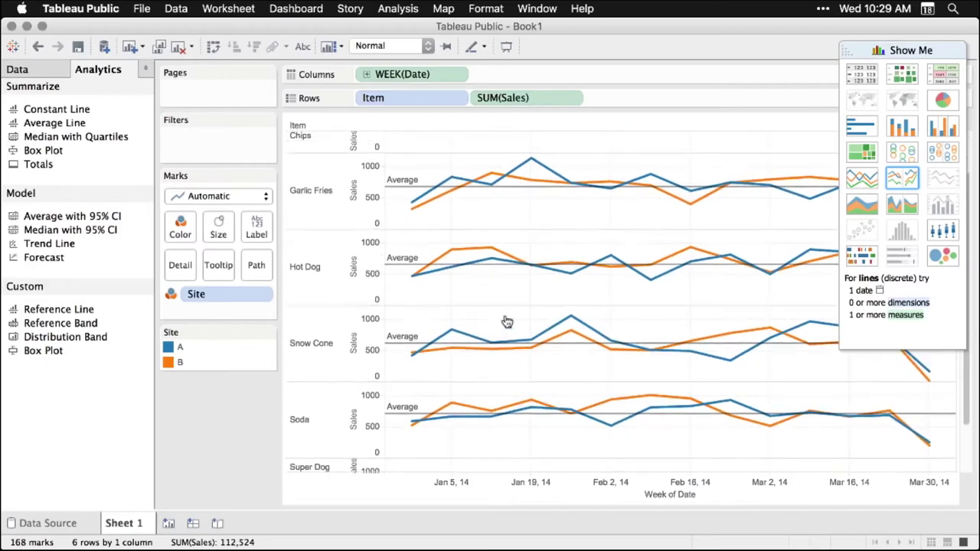
scroll(506, 321, up, 3)
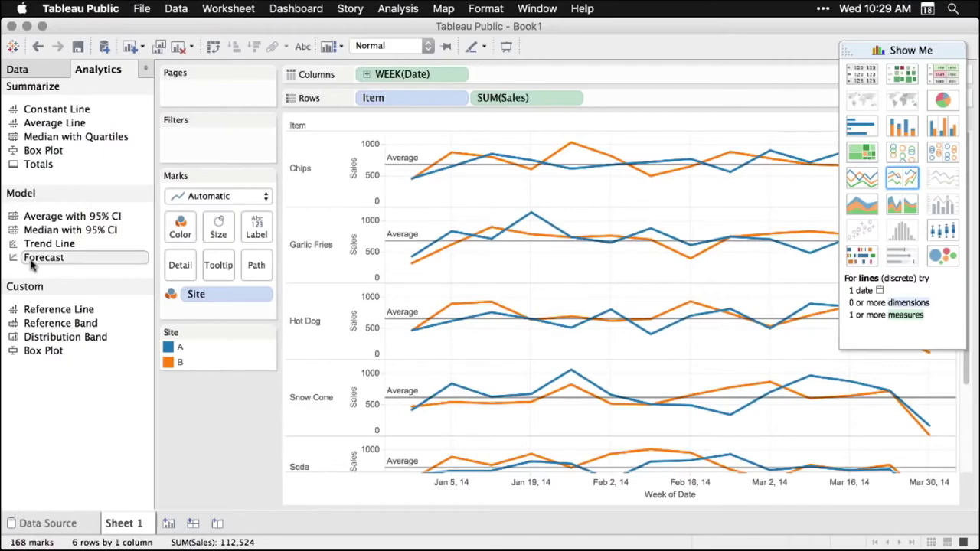
Add a Forecast extending each site's weekly Sales into late April 2014 with estimate bands
drag(32, 262, 435, 138)
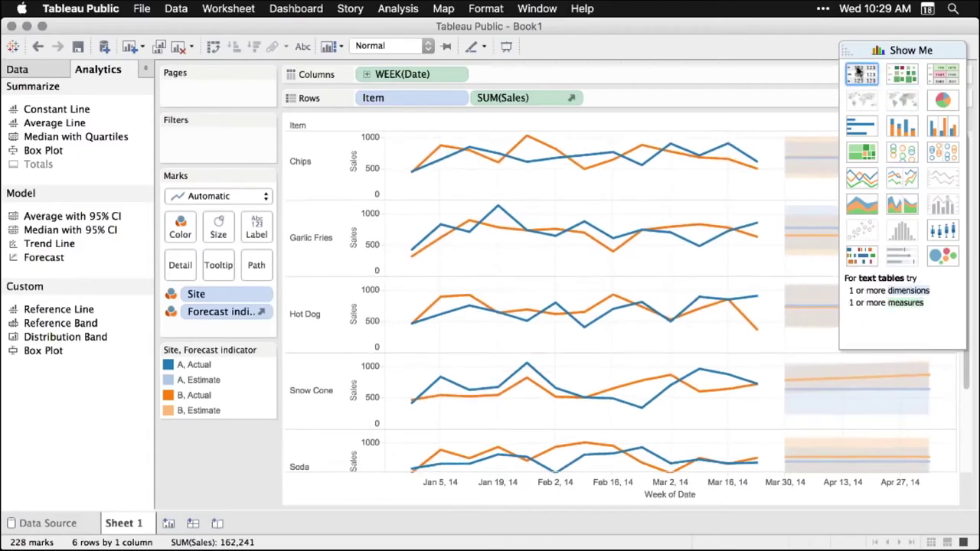
drag(848, 49, 376, 199)
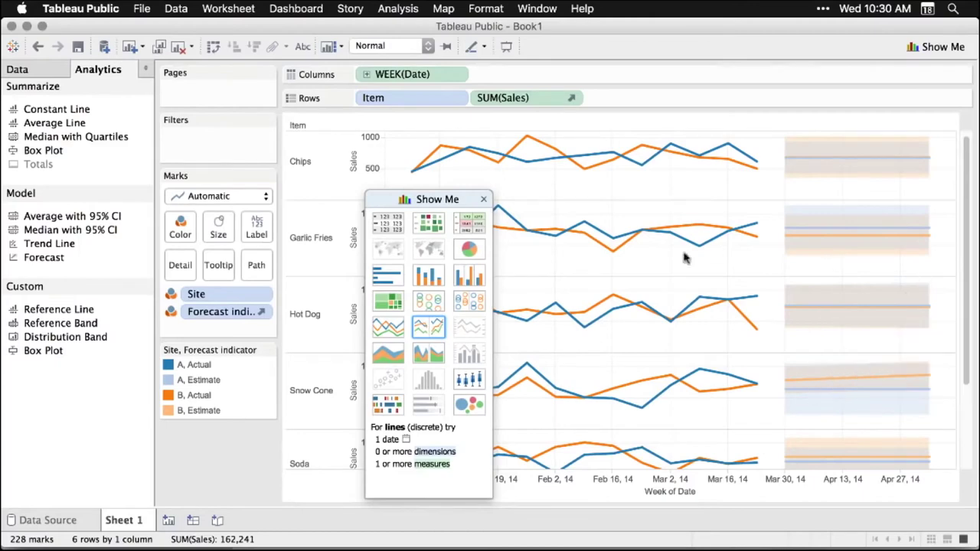
drag(431, 199, 911, 70)
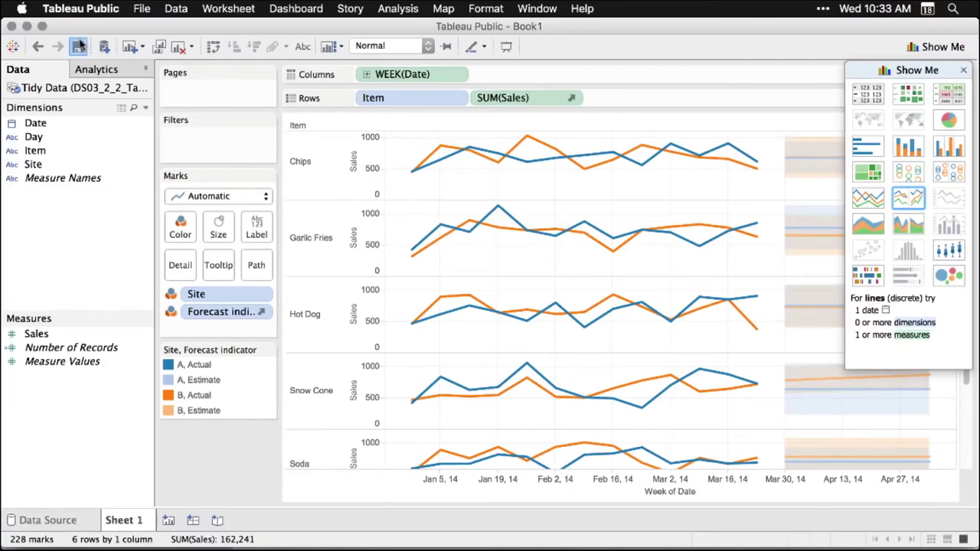
Sign in with the account e-mail and password and save the workbook online as DS03_2_2_TableauPublic
click(79, 46)
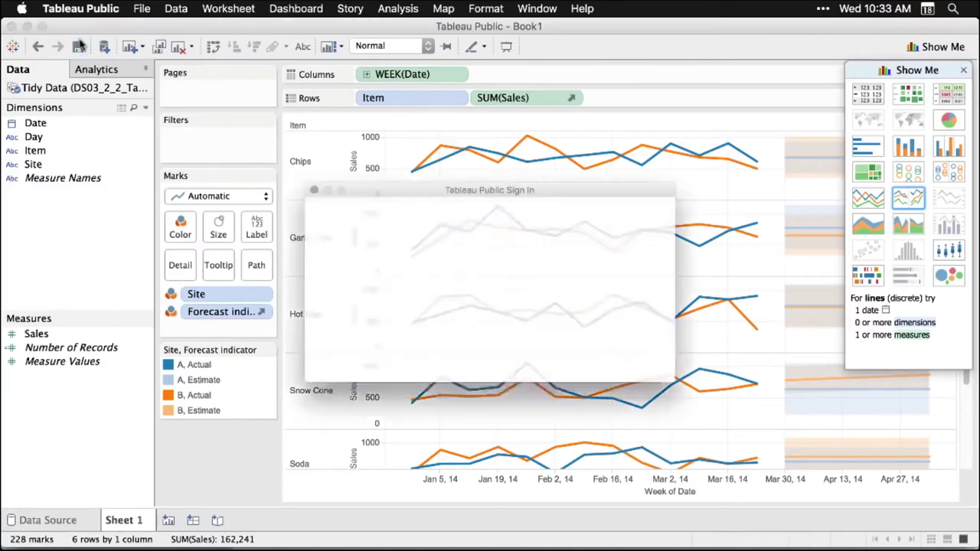
key(Tab)
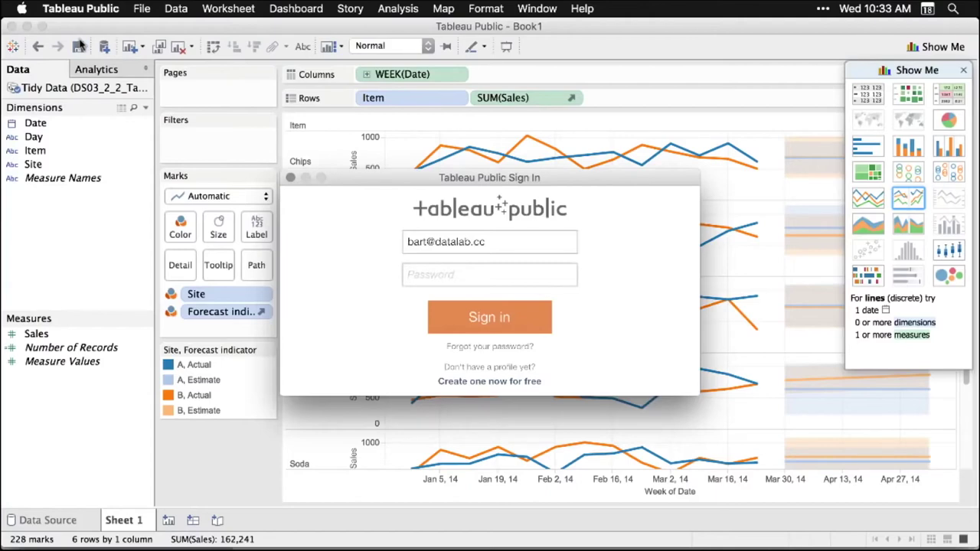
text(**********************)
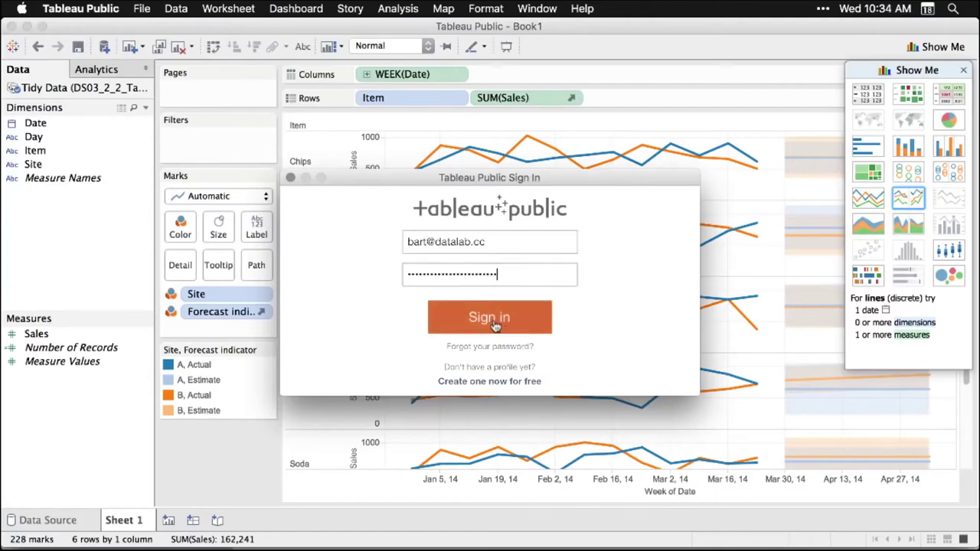
click(494, 324)
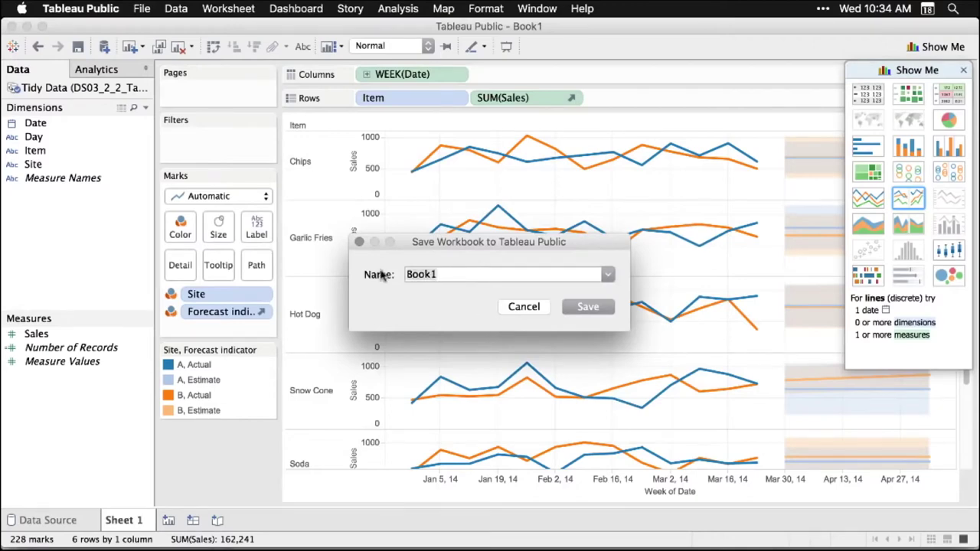
text(DS03_2_2_TableauPublic)
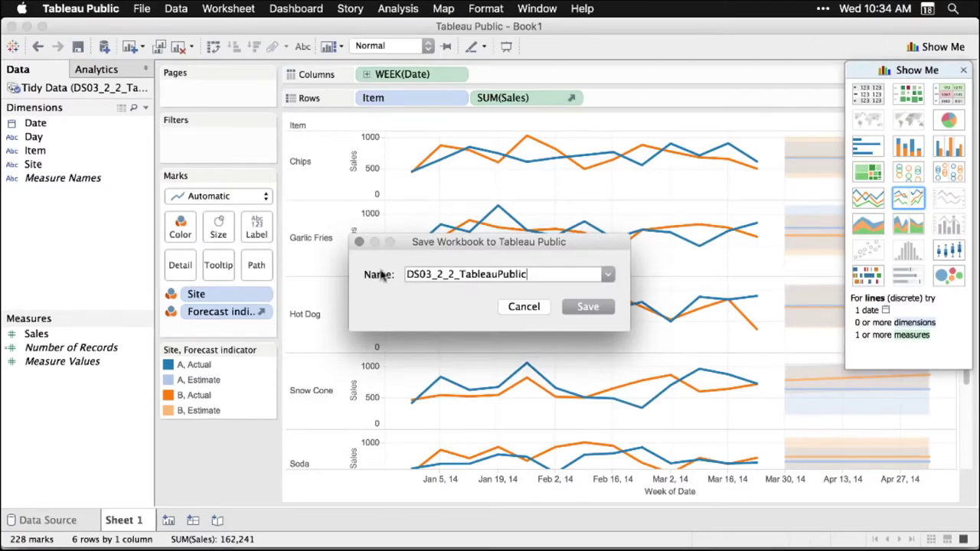
click(594, 307)
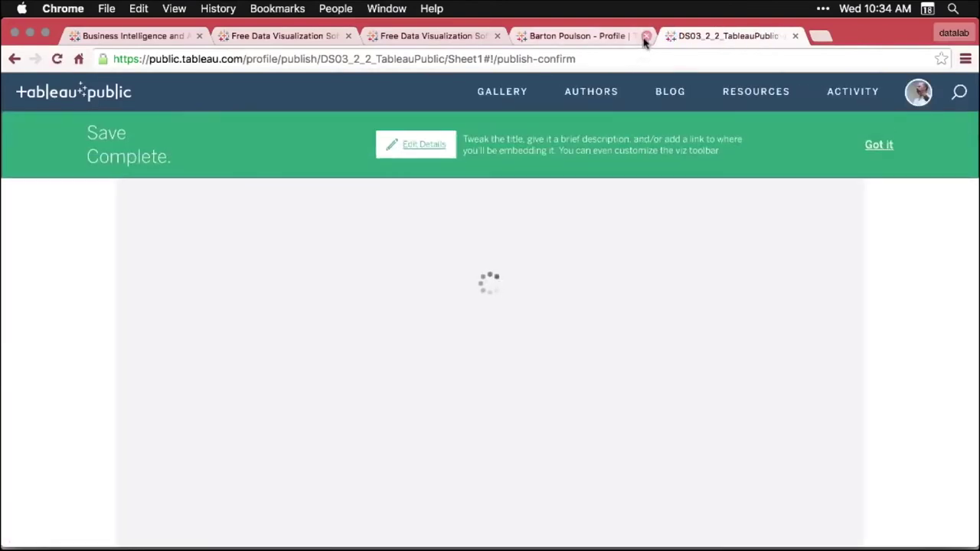
Close the old profile tab and open the account menu to find the published viz
click(645, 35)
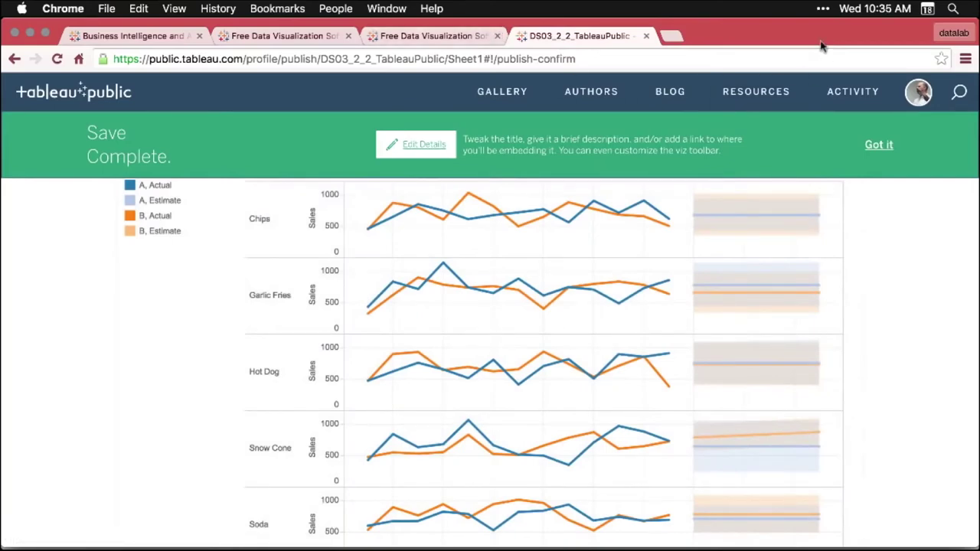
click(923, 93)
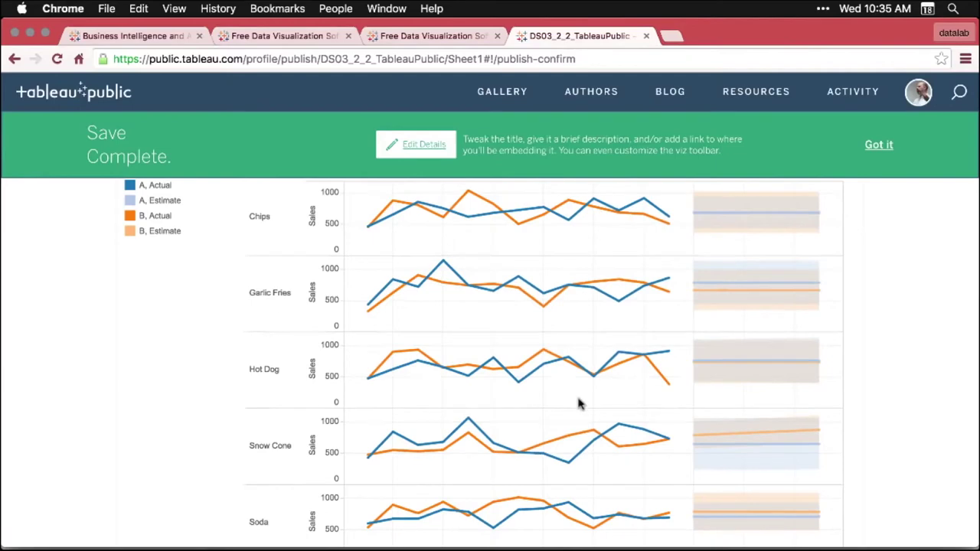
scroll(580, 403, down, 1)
scroll(580, 403, down, 10)
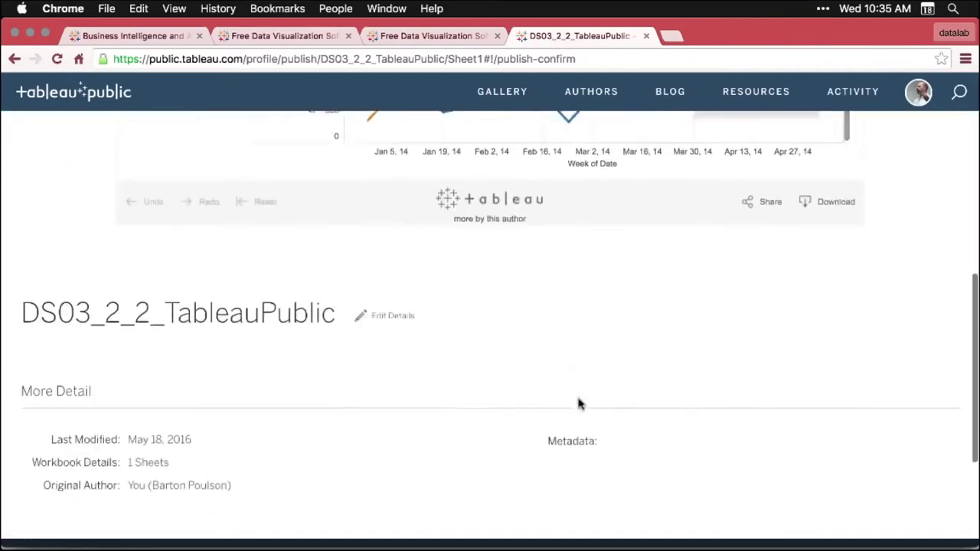
scroll(579, 403, up, 10)
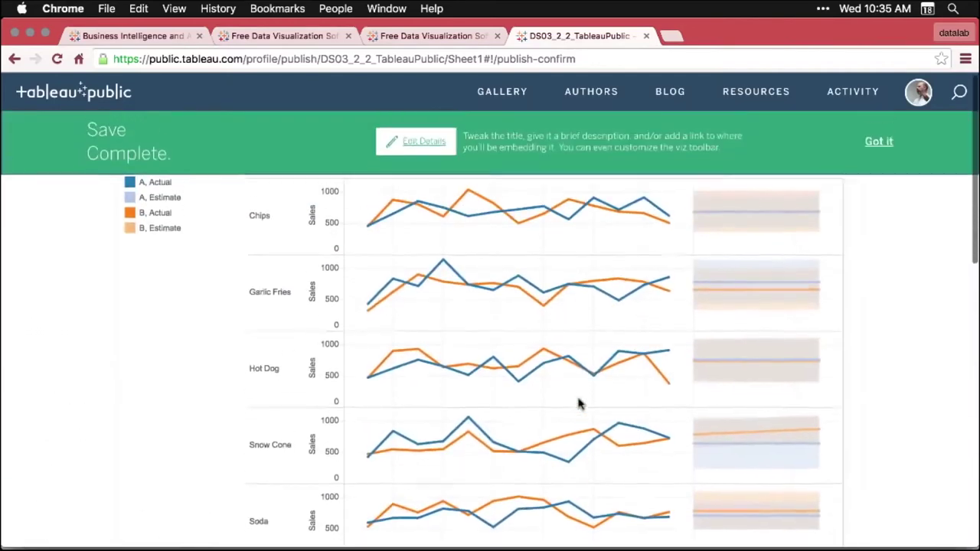
Edit the viz's details and tick 'Show workbook sheets as tabs'
click(420, 148)
click(227, 257)
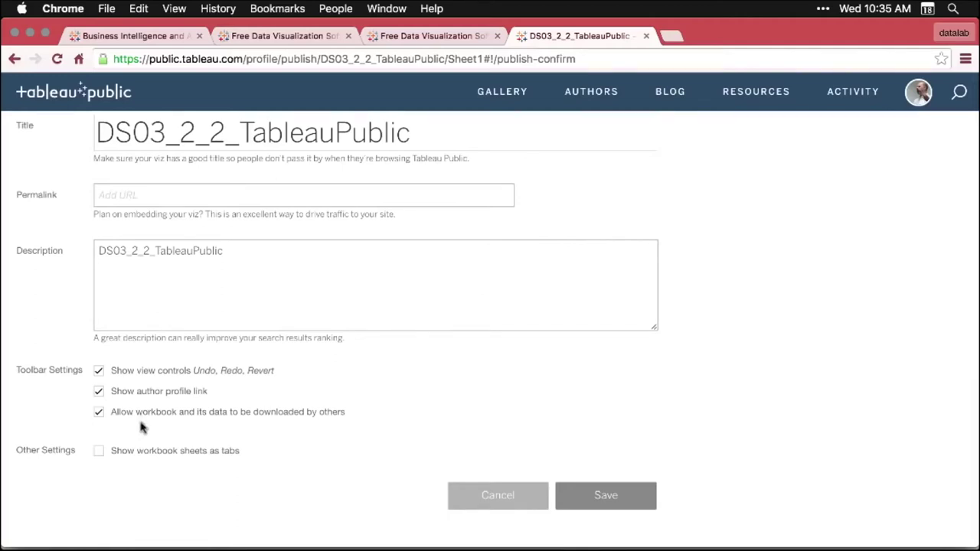
click(99, 453)
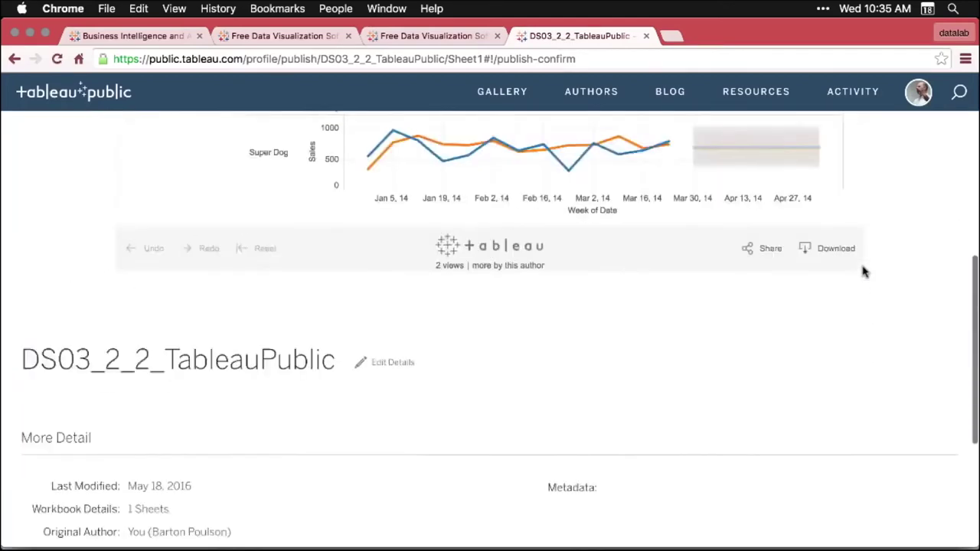
scroll(864, 272, up, 5)
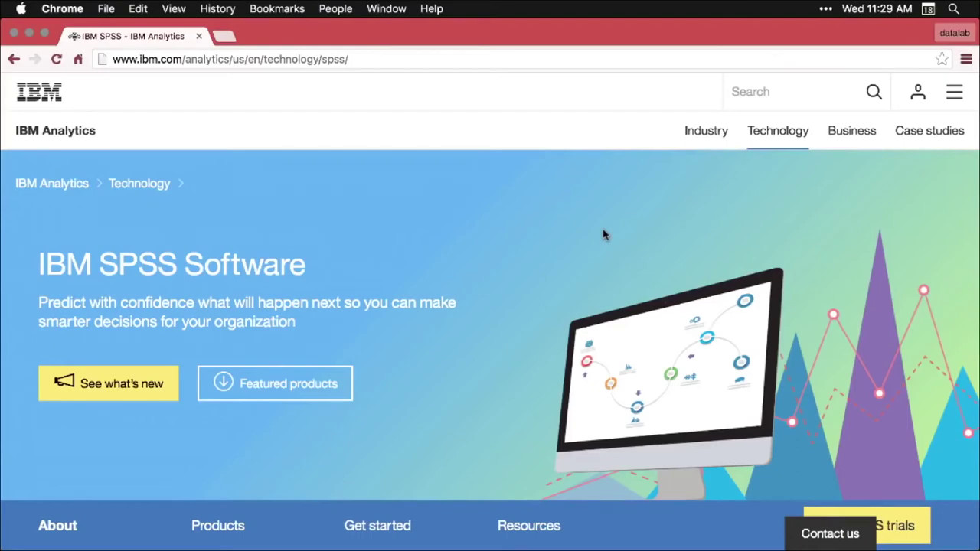
Scroll down the IBM SPSS web page to review the overview and product categories
scroll(603, 235, down, 2)
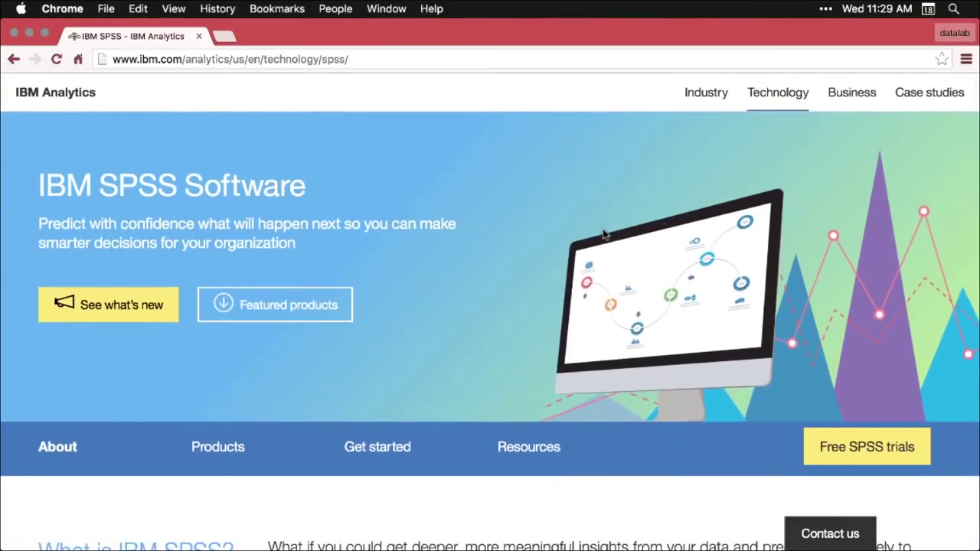
scroll(603, 235, down, 1)
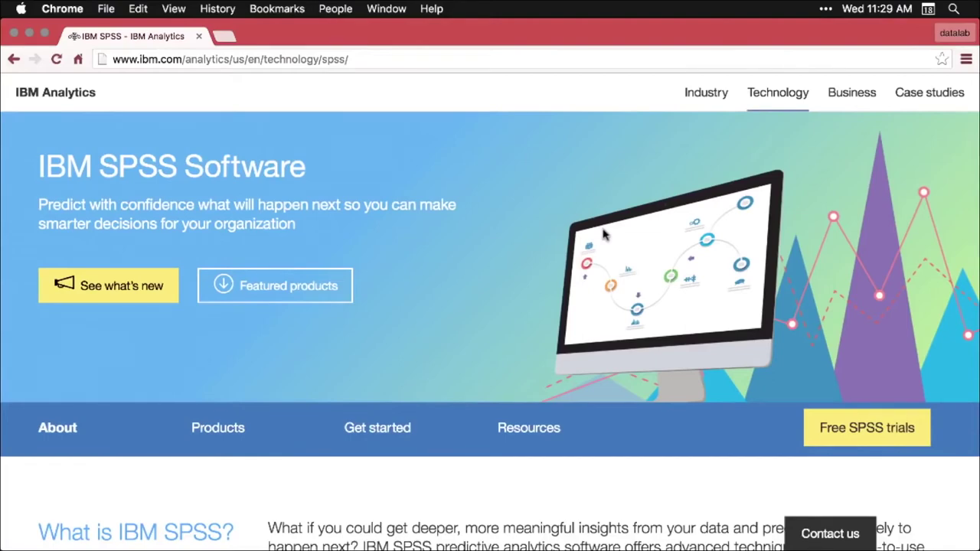
scroll(603, 235, down, 4)
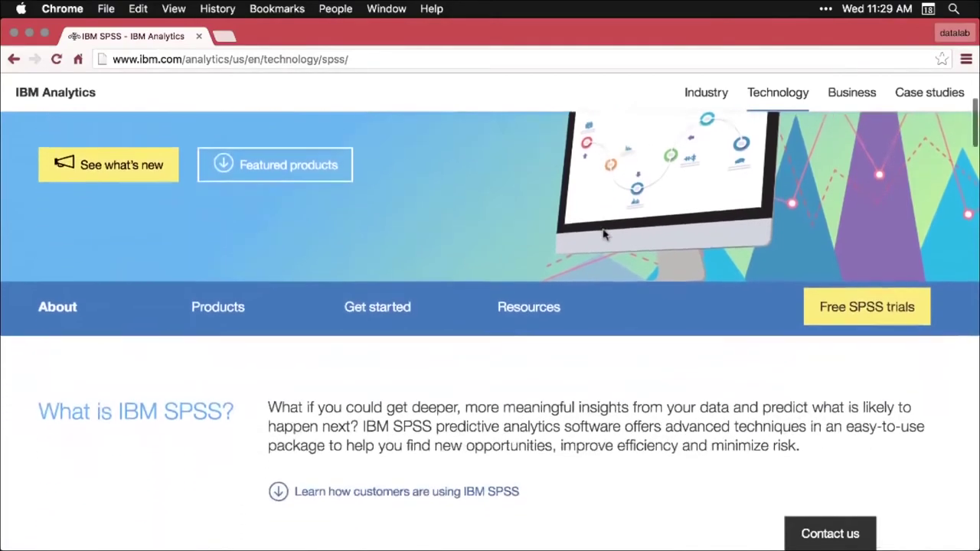
scroll(603, 235, down, 6)
scroll(603, 235, down, 3)
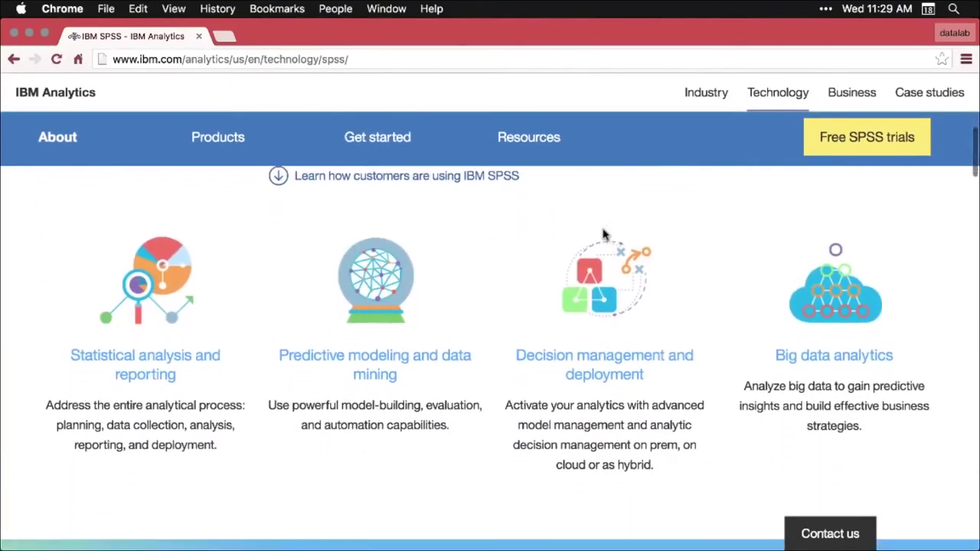
scroll(603, 235, down, 1)
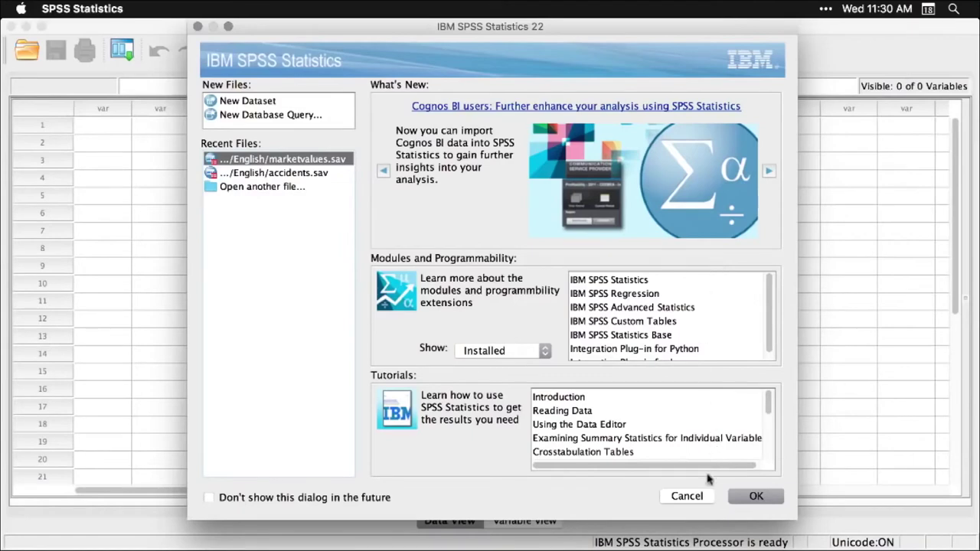
Dismiss the SPSS welcome dialog without opening a file and switch over to Path Finder
click(693, 498)
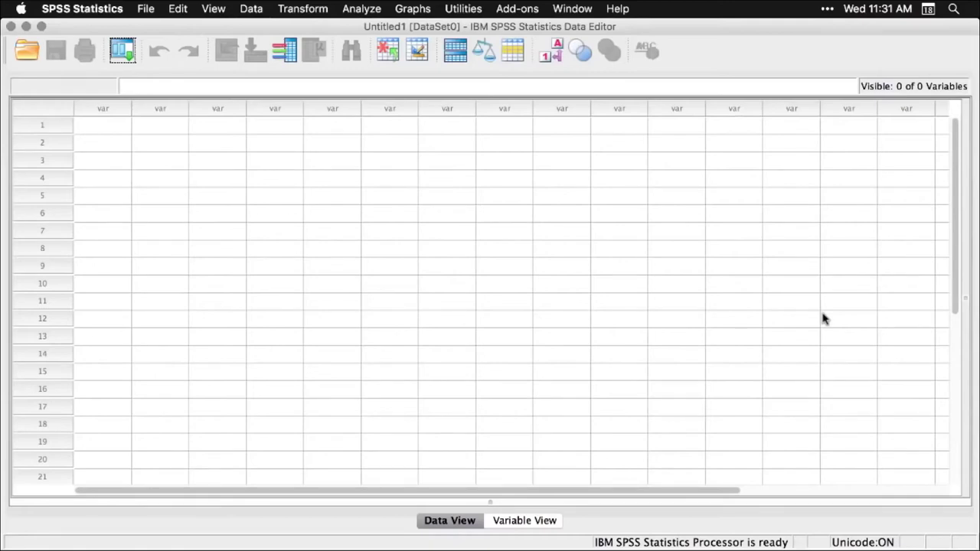
key(super+Tab)
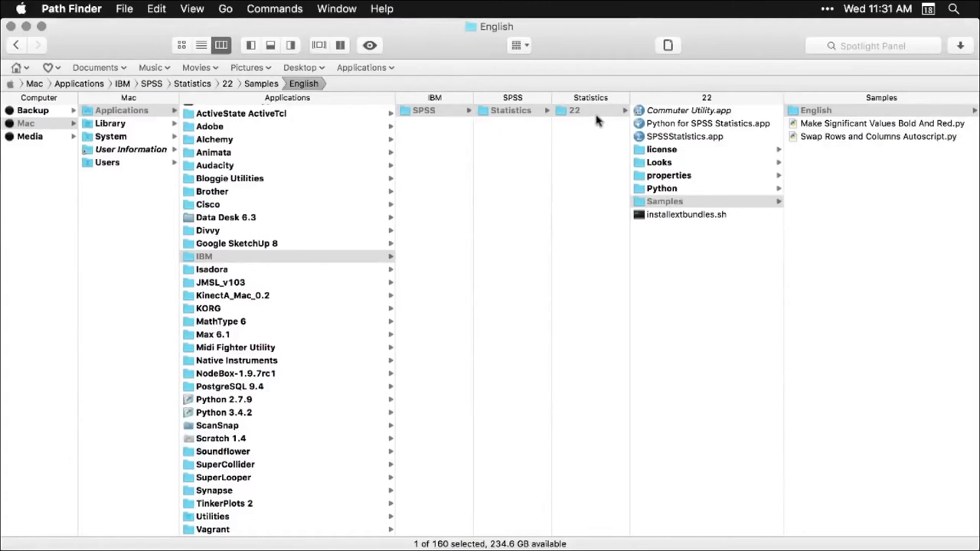
Open marketvalues.sav from the English samples folder in SPSS Statistics
click(882, 113)
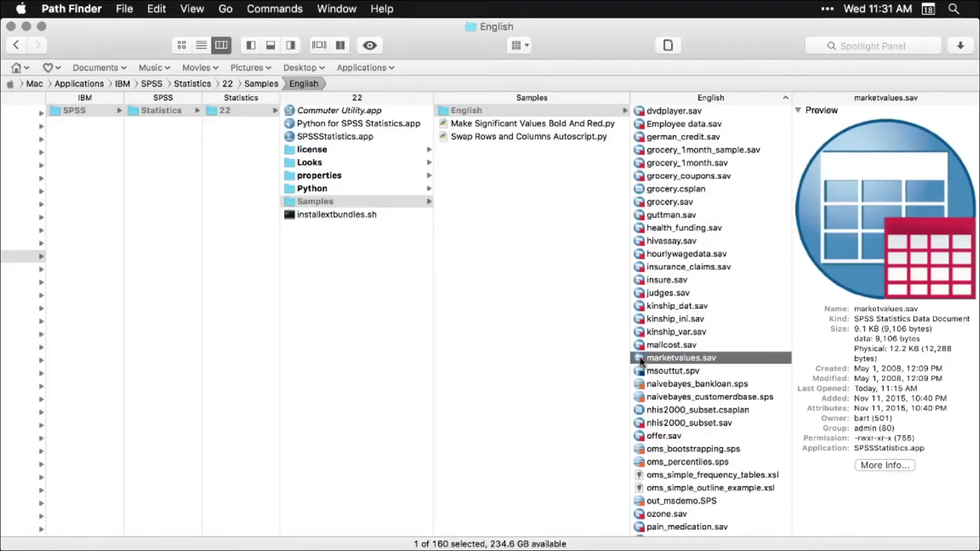
double_click(639, 358)
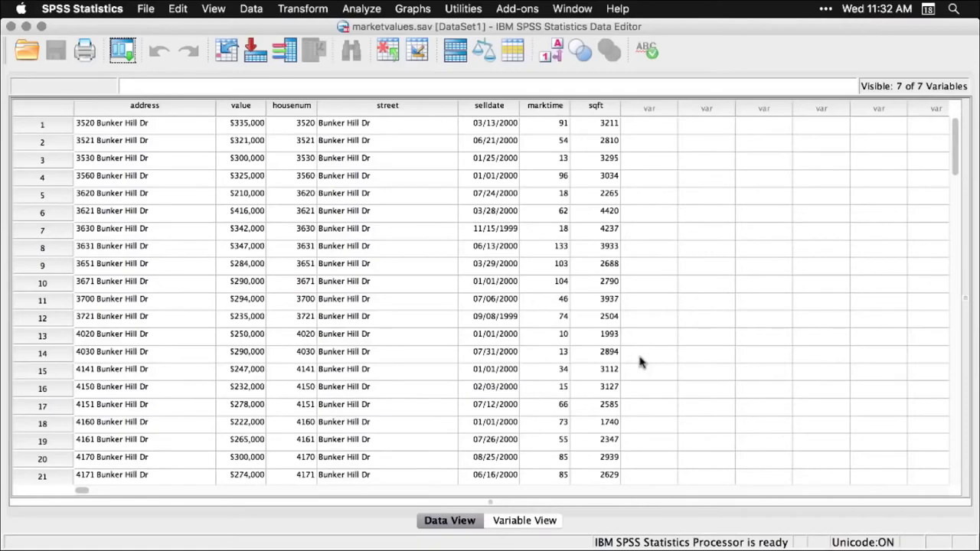
Scroll through the marketvalues.sav house sale rows in the Data Editor
scroll(640, 362, down, 4)
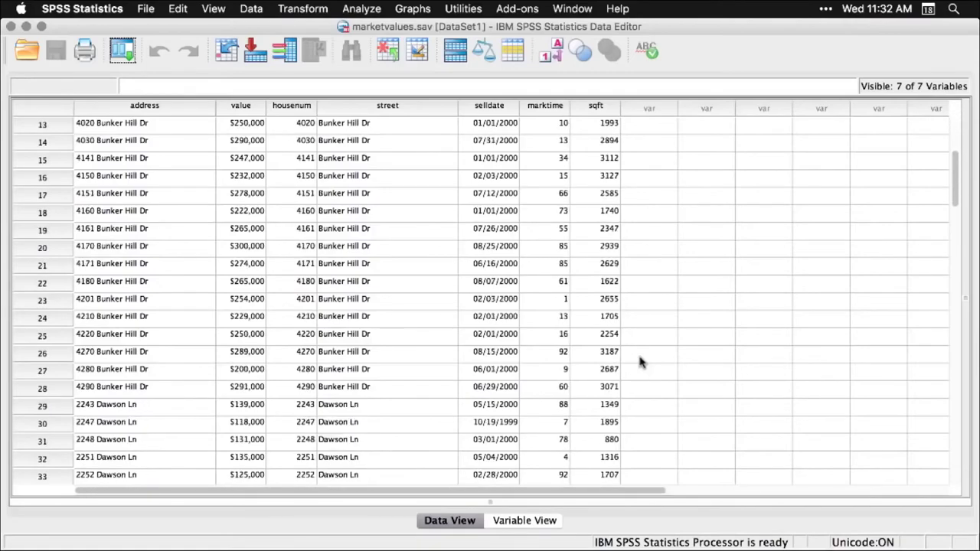
scroll(641, 362, down, 8)
scroll(640, 362, down, 7)
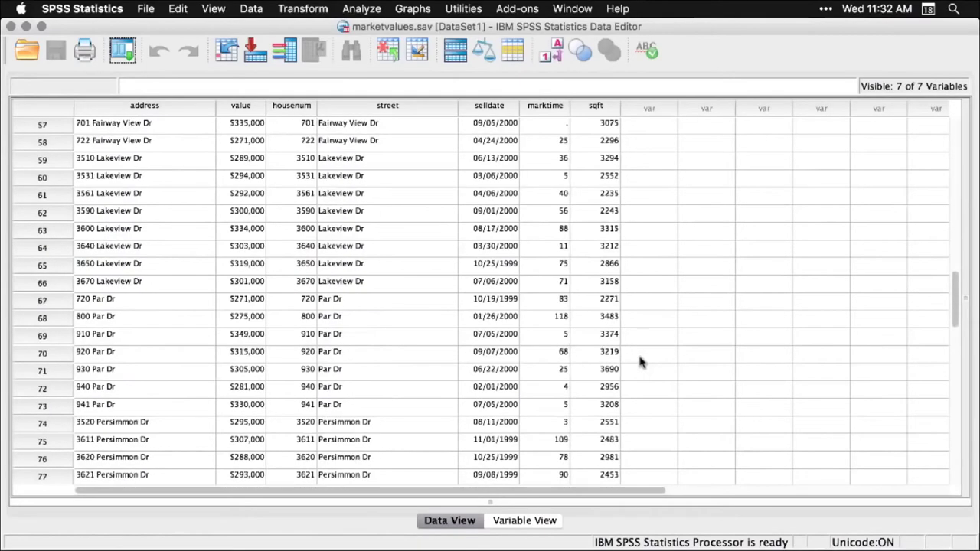
scroll(641, 363, up, 18)
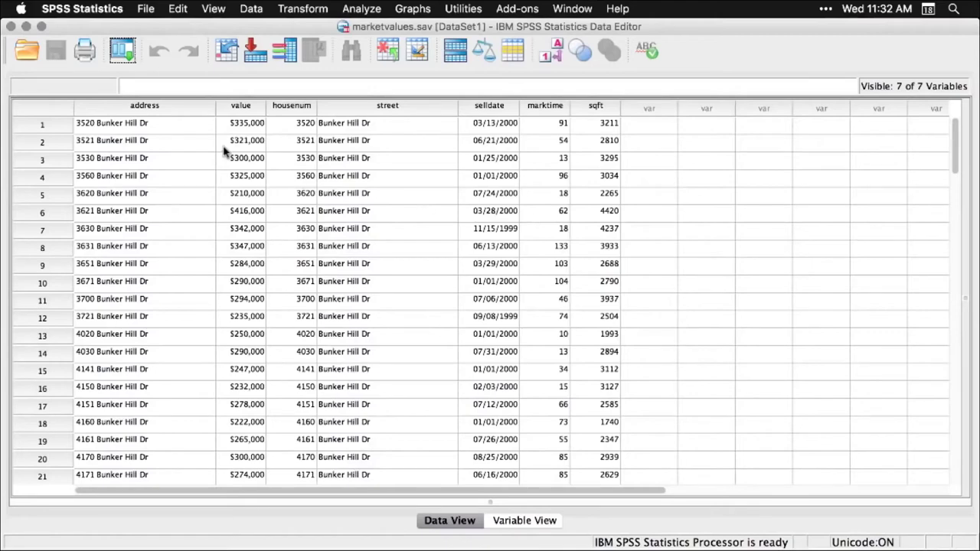
Build a Legacy Dialogs histogram of Purchase Price with the normal curve displayed
click(422, 10)
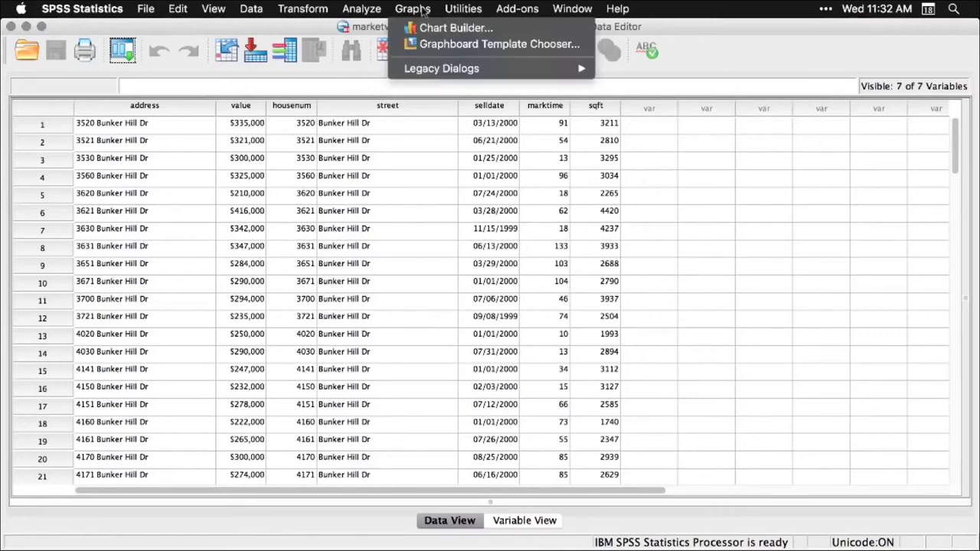
mouse_move(432, 68)
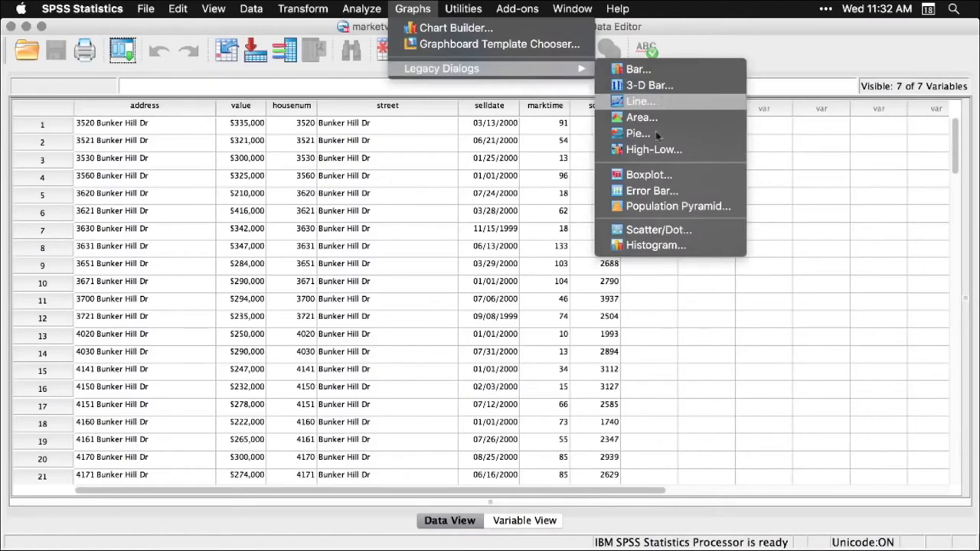
click(642, 246)
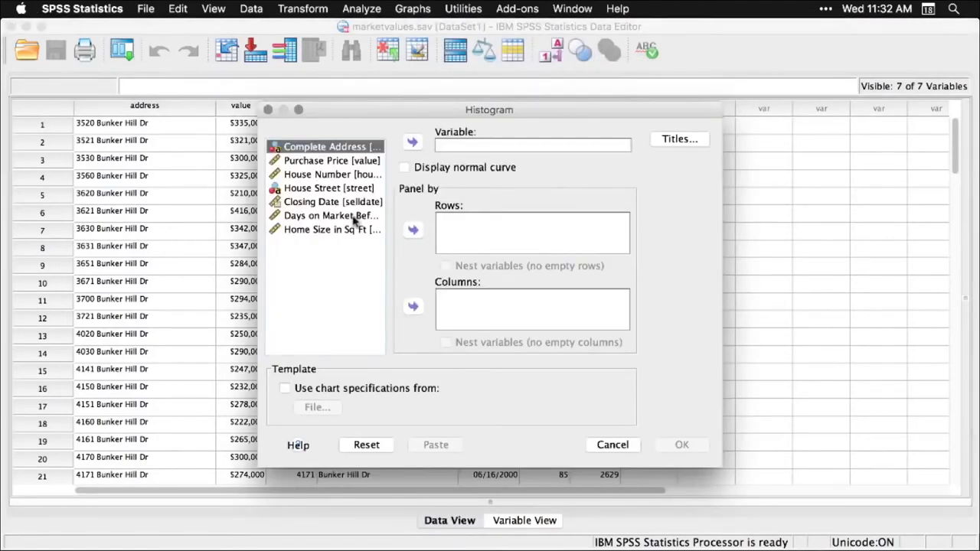
click(356, 161)
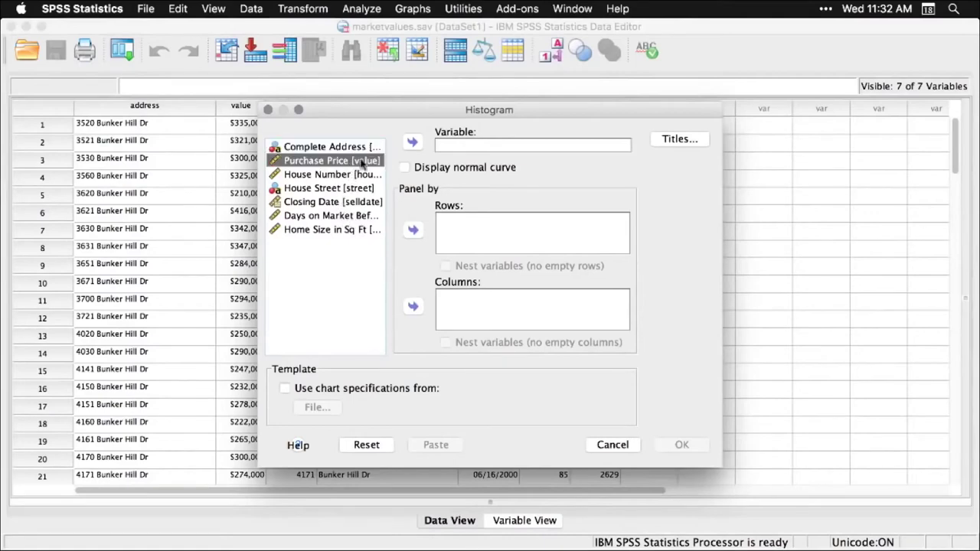
click(414, 144)
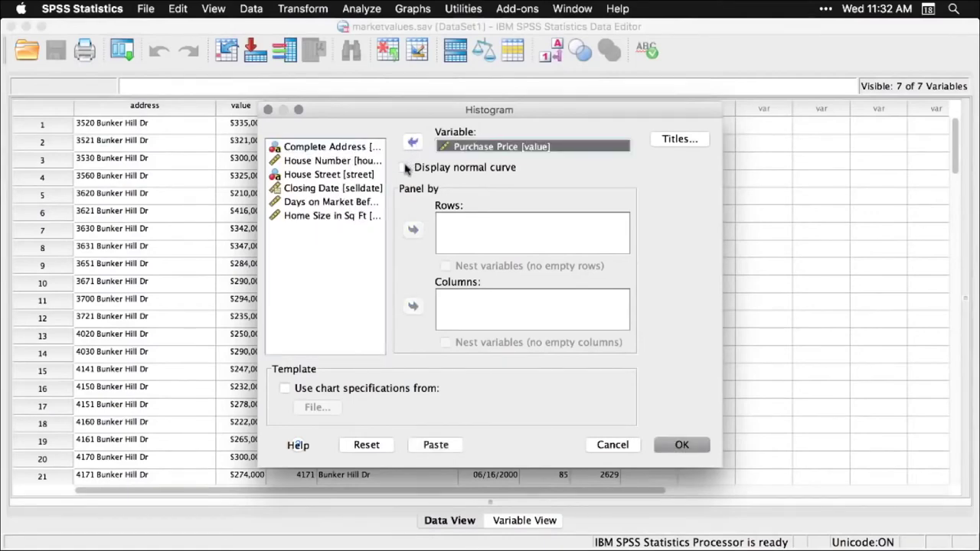
click(404, 165)
click(684, 446)
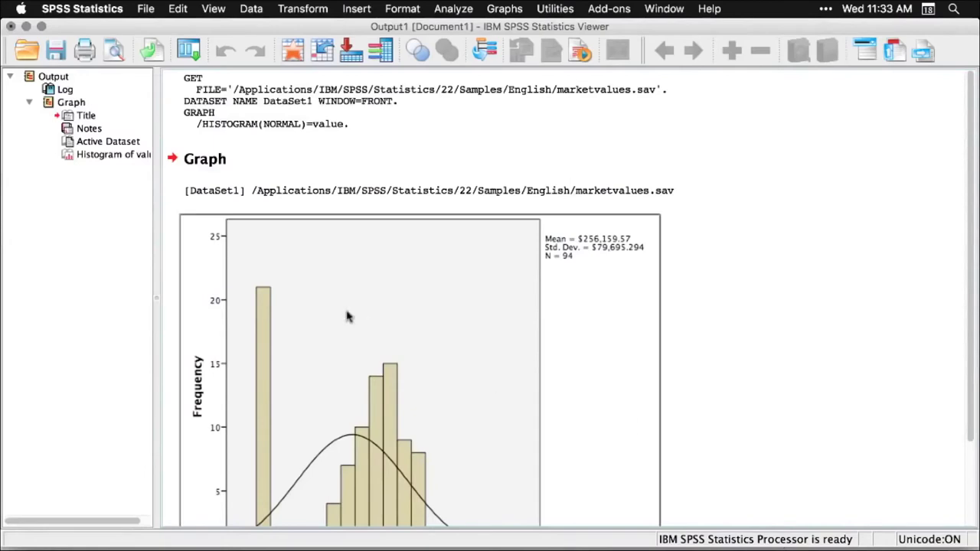
Scroll the Output Viewer to see the full Purchase Price histogram (Std. Dev. $79,695.294, N = 94)
scroll(98, 132, right, 2)
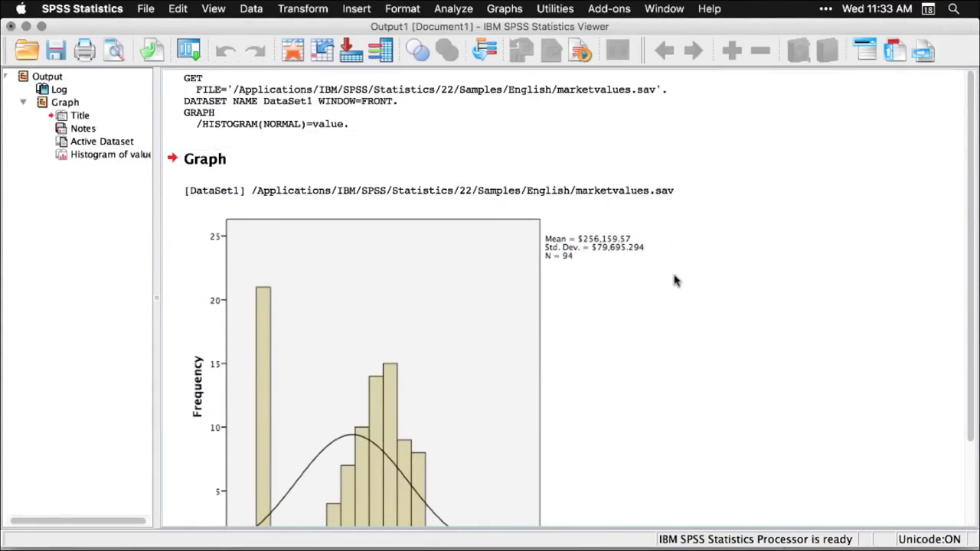
scroll(673, 281, down, 3)
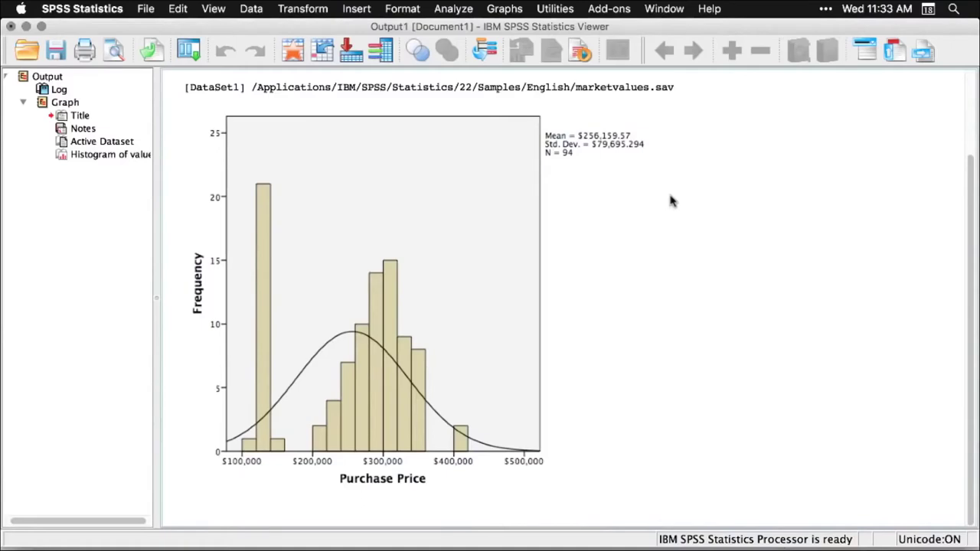
From the data window, run Explore with Purchase Price in the Dependent List
key(super+grave)
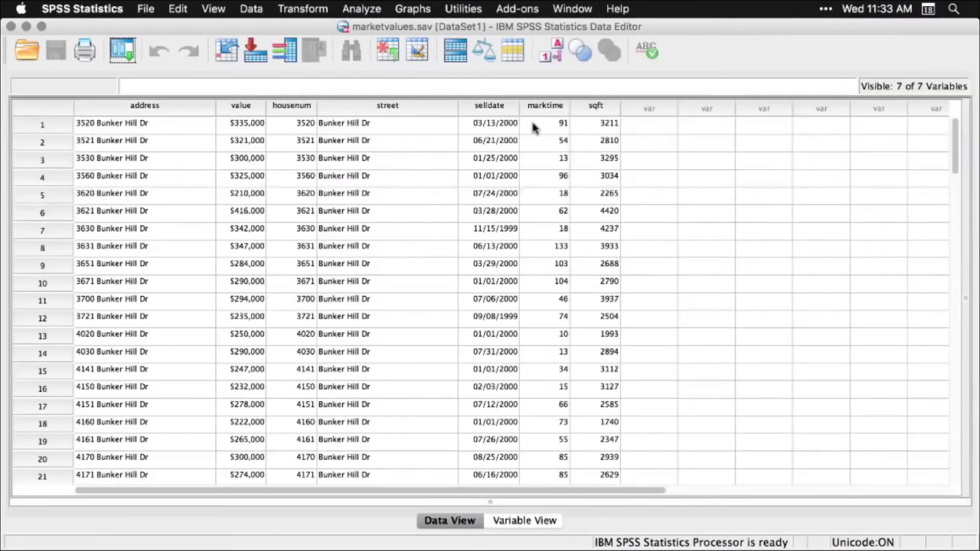
click(370, 9)
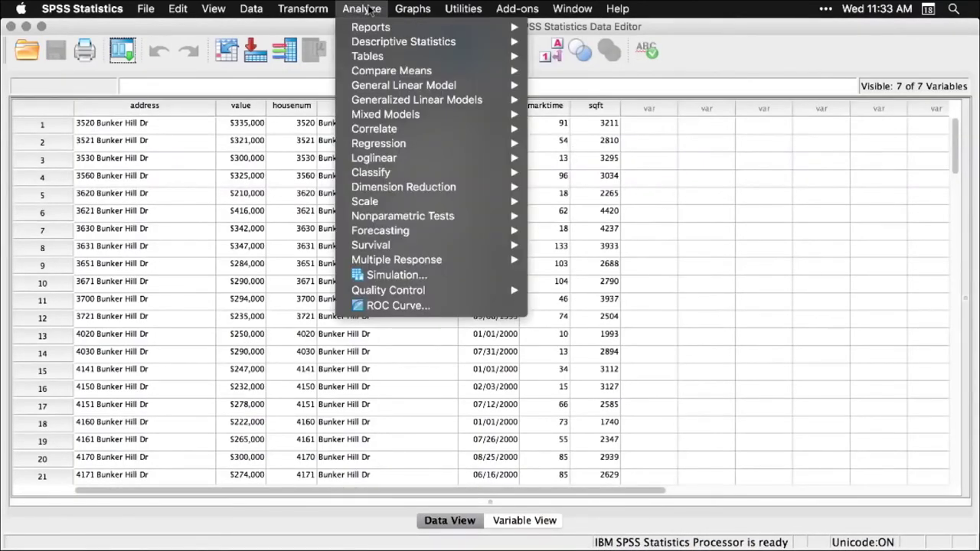
mouse_move(371, 42)
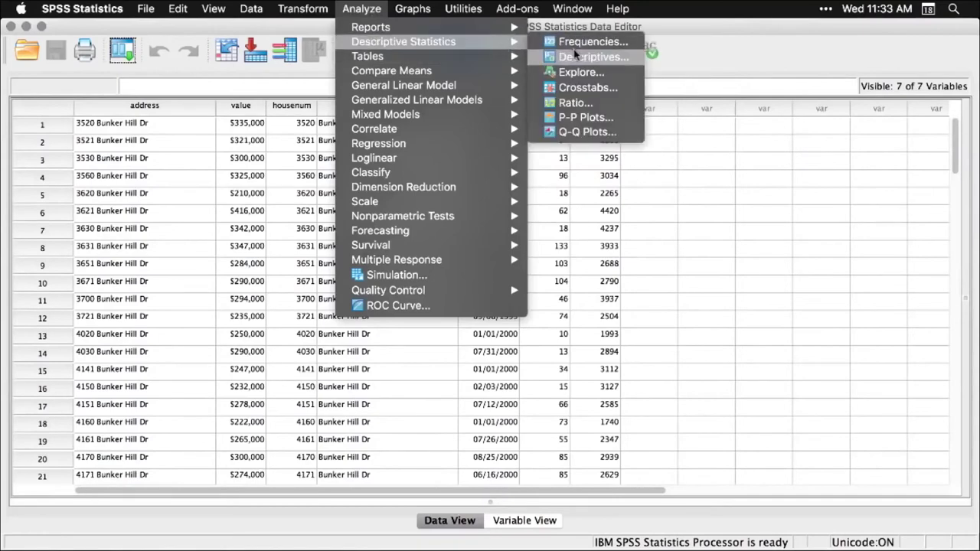
click(580, 72)
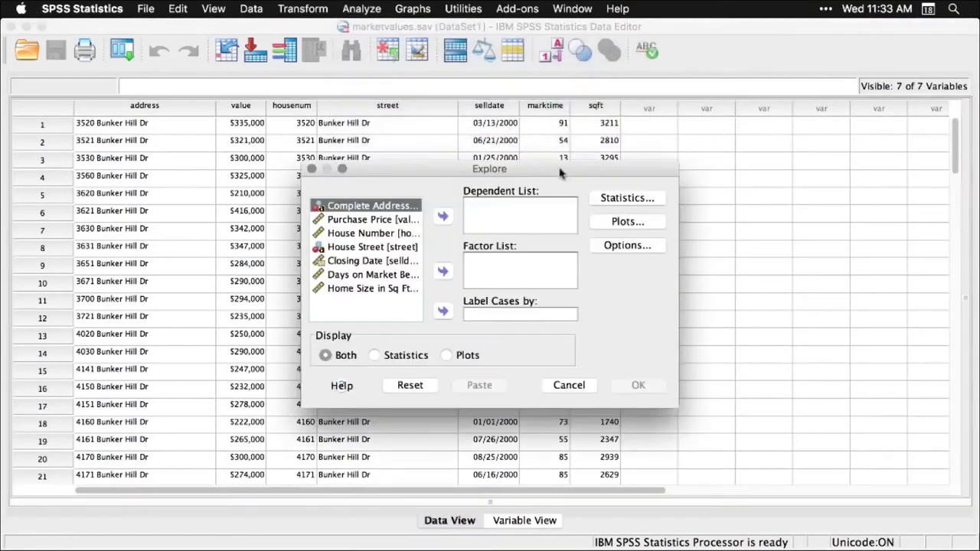
click(383, 220)
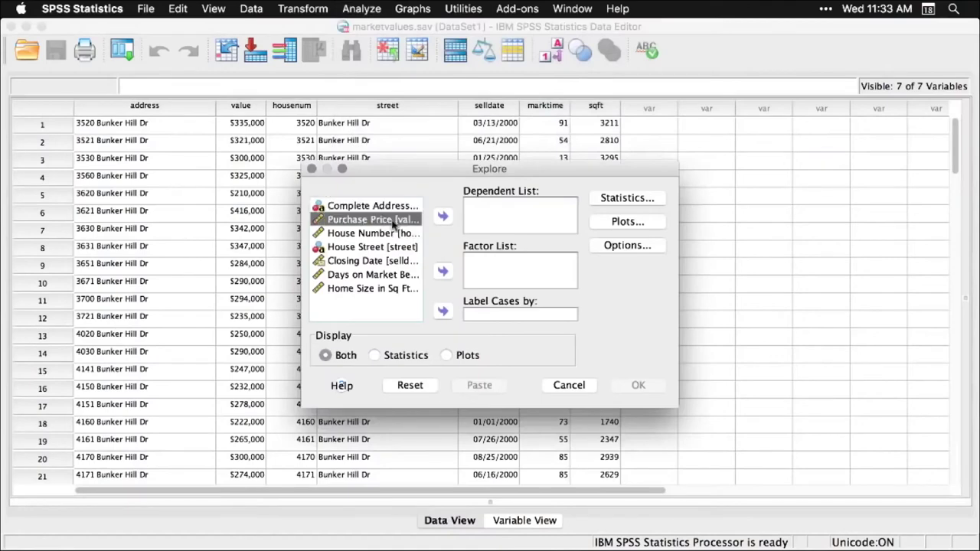
click(442, 217)
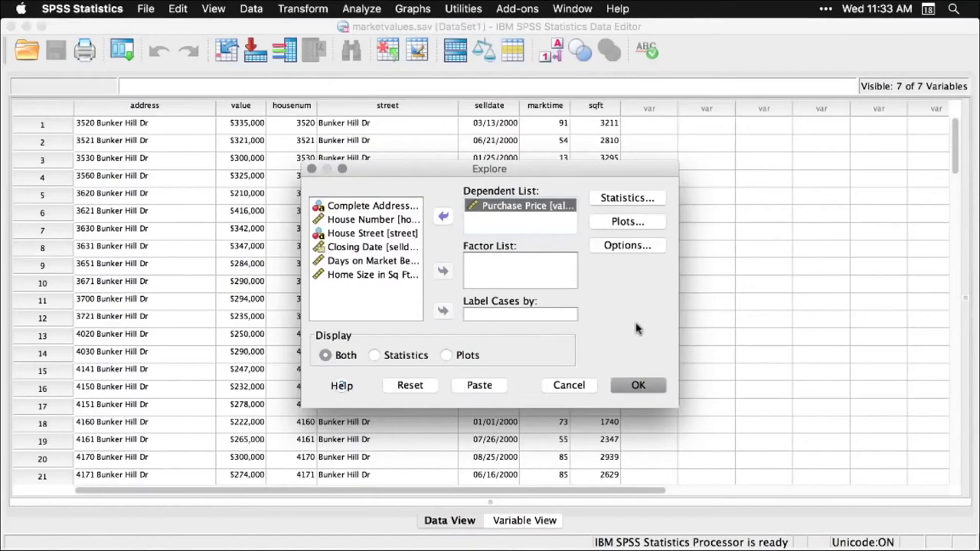
click(638, 388)
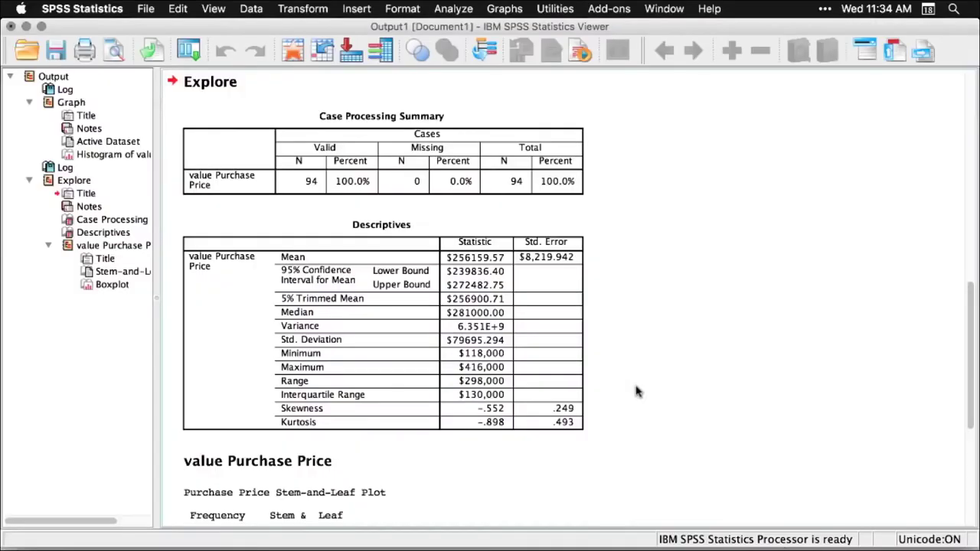
Scroll through the Explore descriptives, stem-and-leaf plot and boxplot for Purchase Price
scroll(635, 392, up, 10)
scroll(636, 392, down, 5)
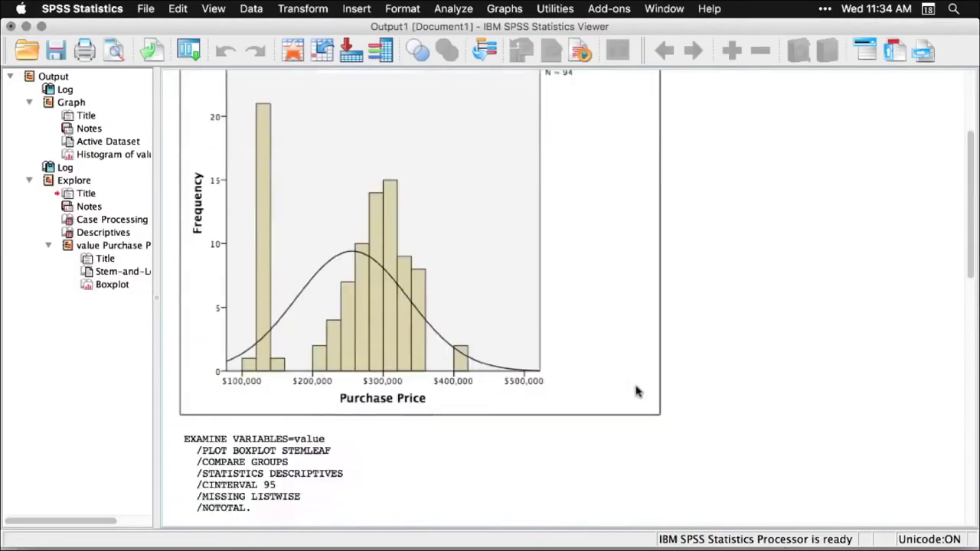
scroll(636, 392, down, 3)
scroll(635, 392, down, 5)
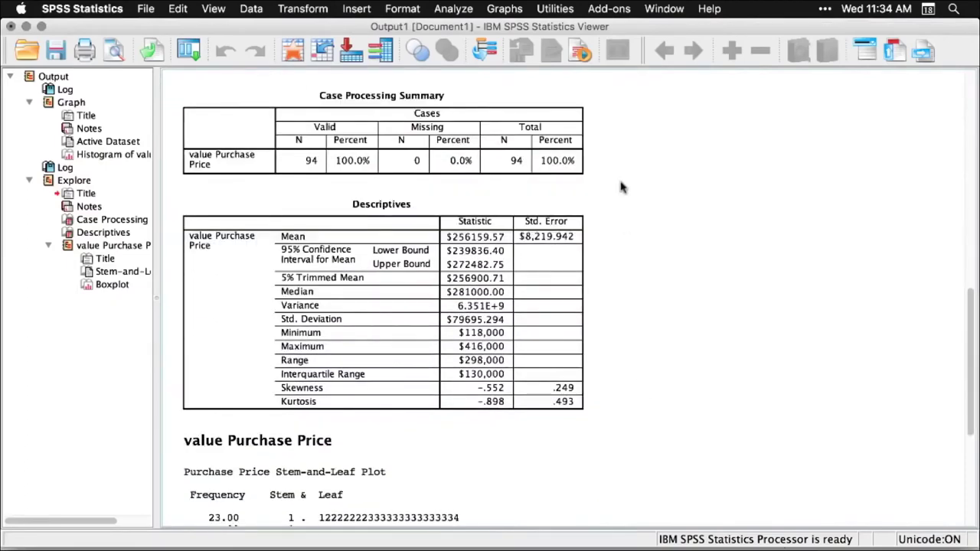
scroll(621, 187, down, 8)
scroll(621, 187, down, 10)
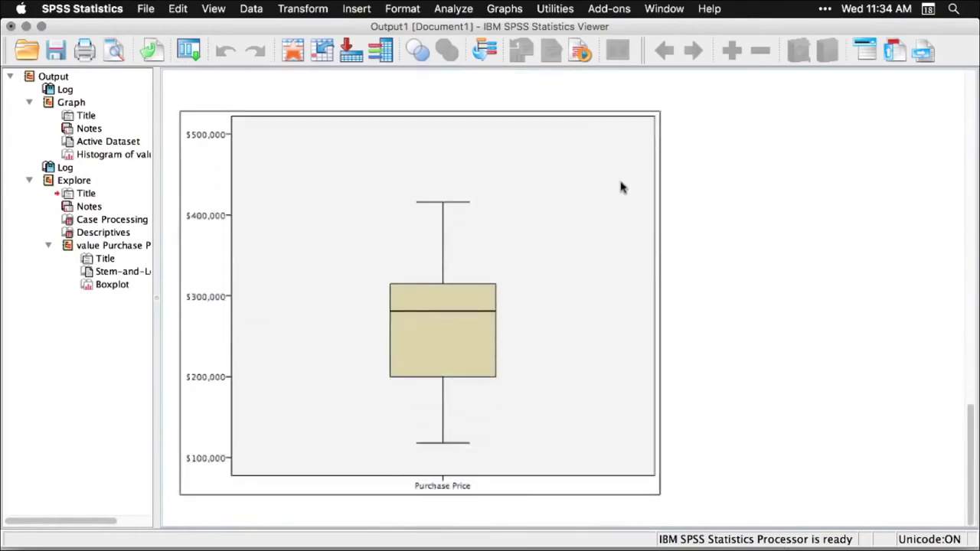
click(813, 271)
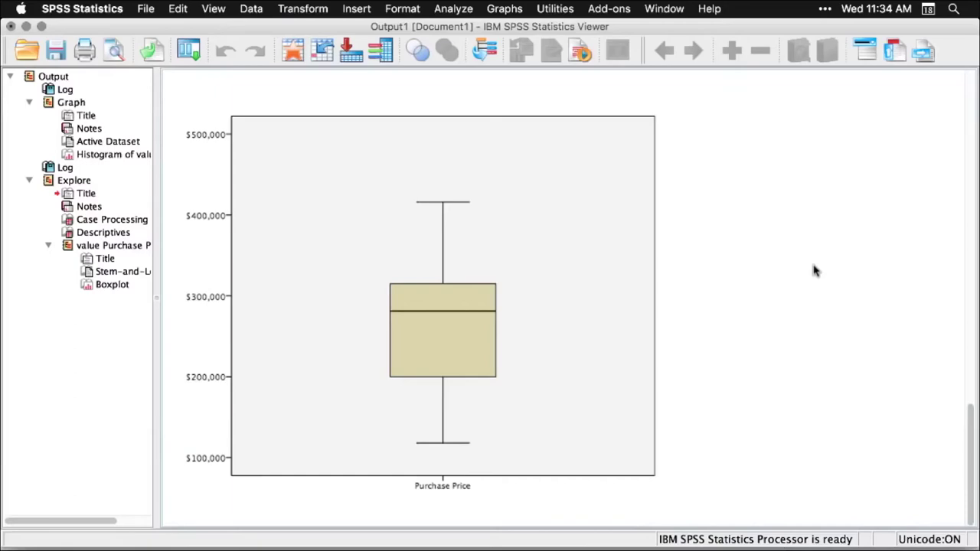
Scroll back up to select the GET and GRAPH command log in the output
scroll(815, 270, up, 15)
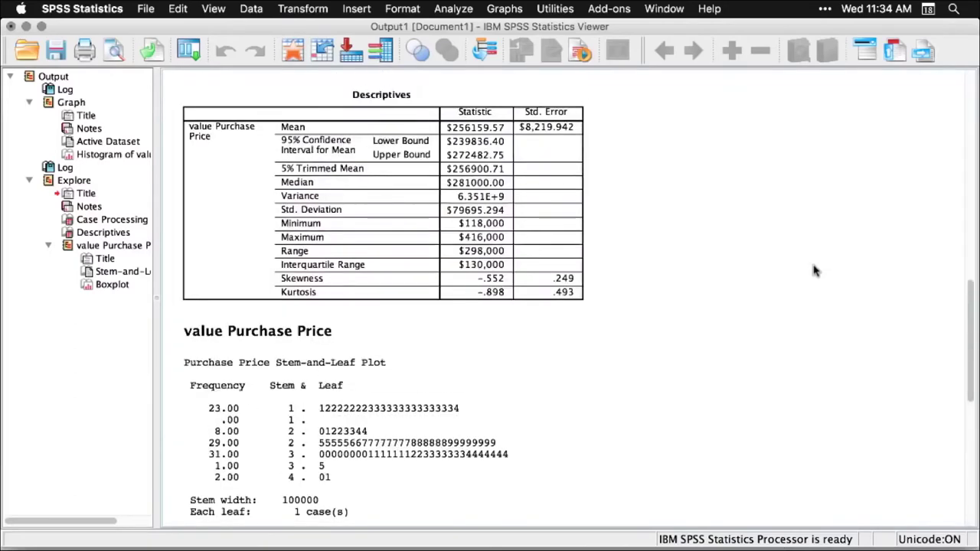
scroll(816, 271, up, 10)
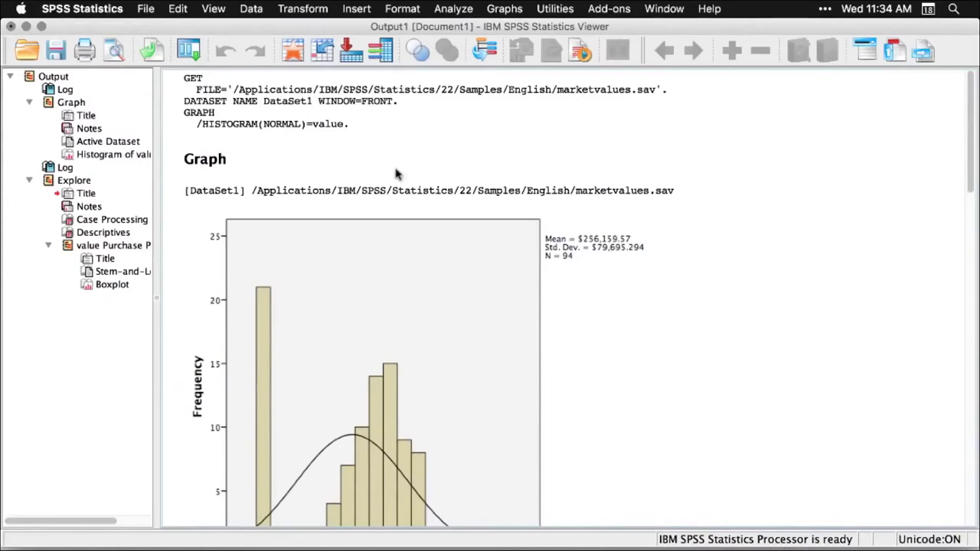
click(342, 128)
scroll(750, 333, down, 3)
scroll(750, 333, down, 10)
scroll(751, 333, up, 3)
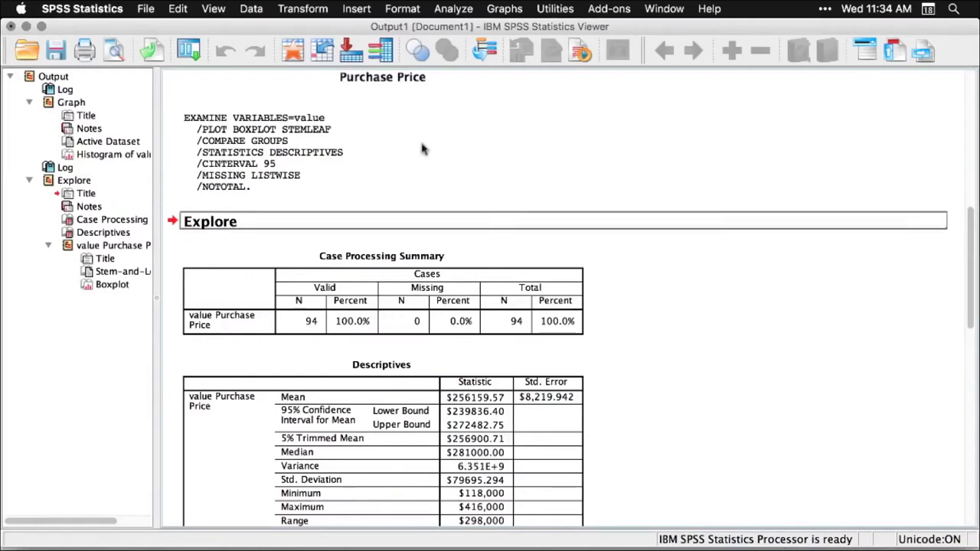
Create a new syntax document with File > New > Syntax and enlarge its editing area
click(145, 9)
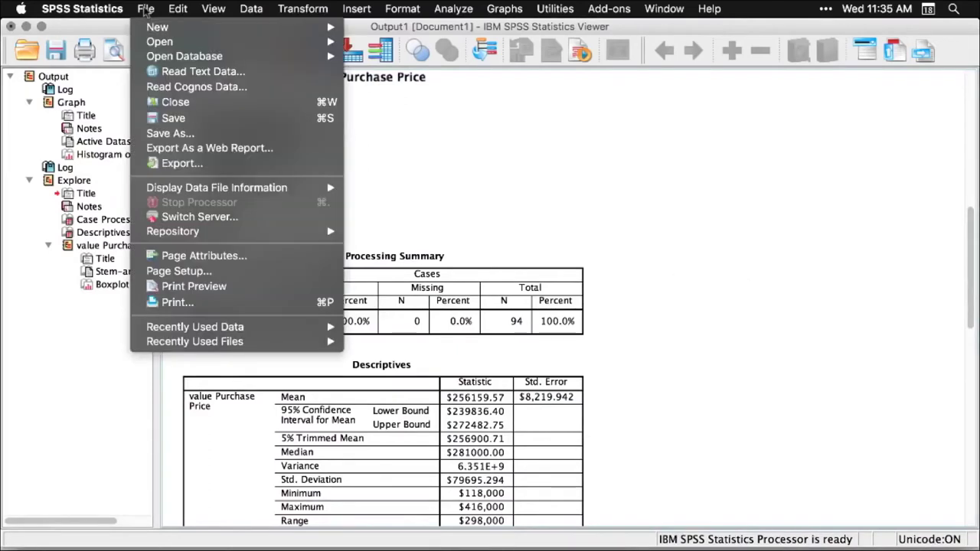
mouse_move(163, 27)
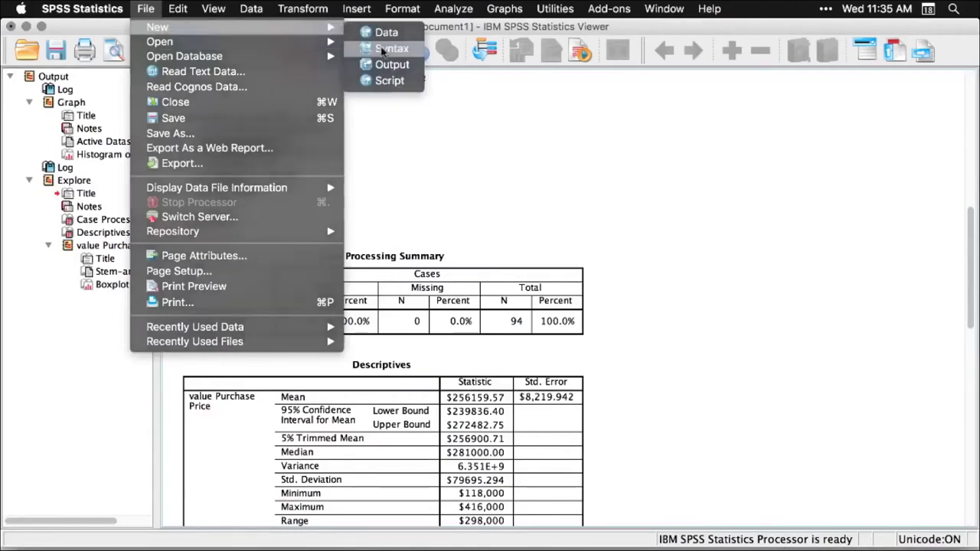
click(383, 49)
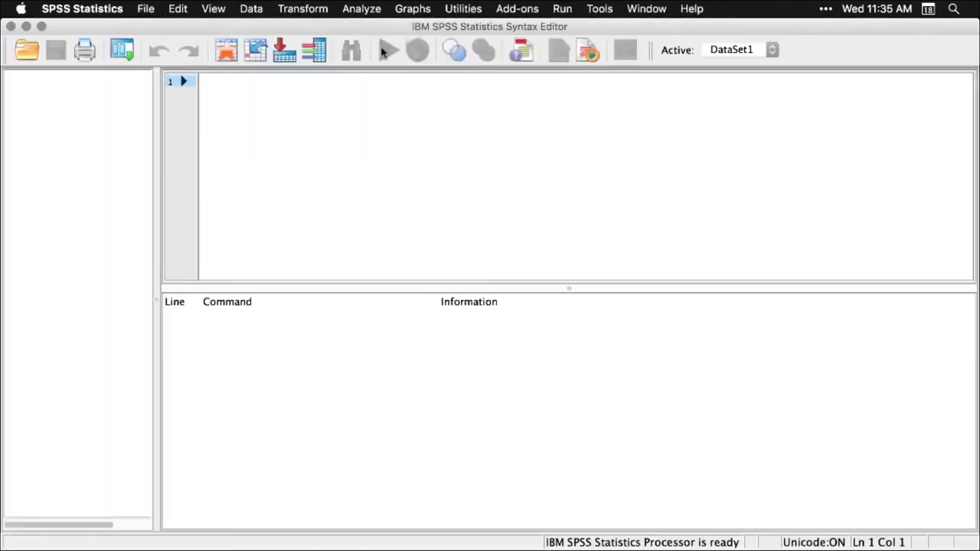
click(569, 287)
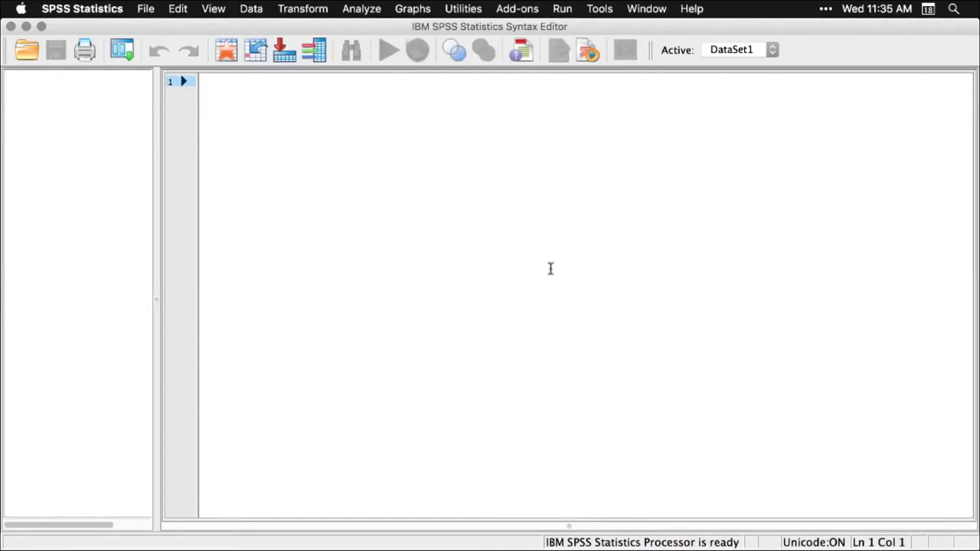
Paste the Explore EXAMINE syntax for Purchase Price into the syntax window
click(363, 8)
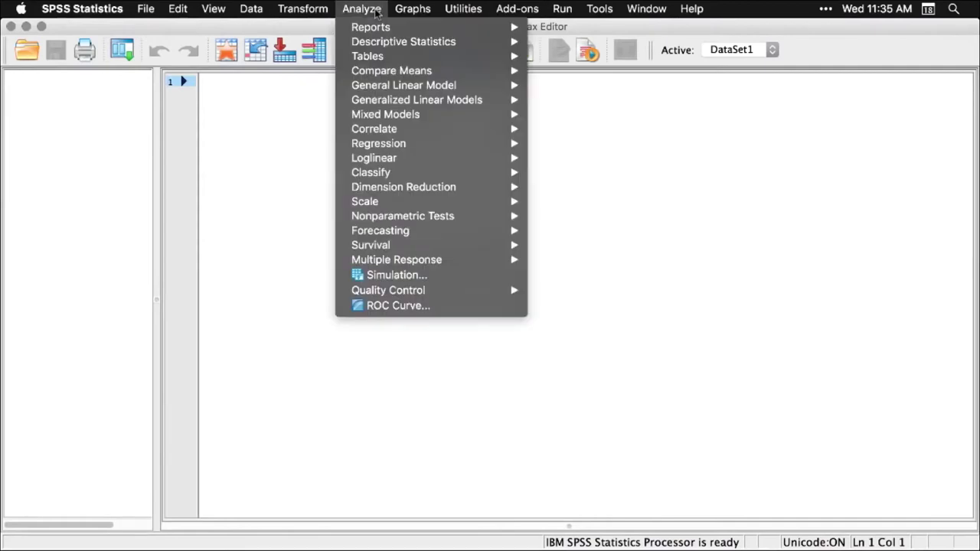
mouse_move(416, 42)
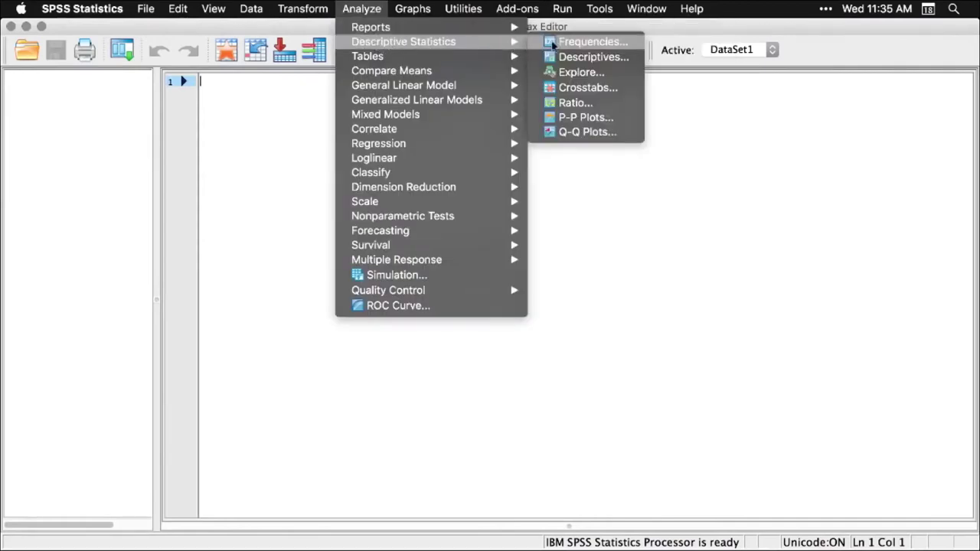
click(579, 72)
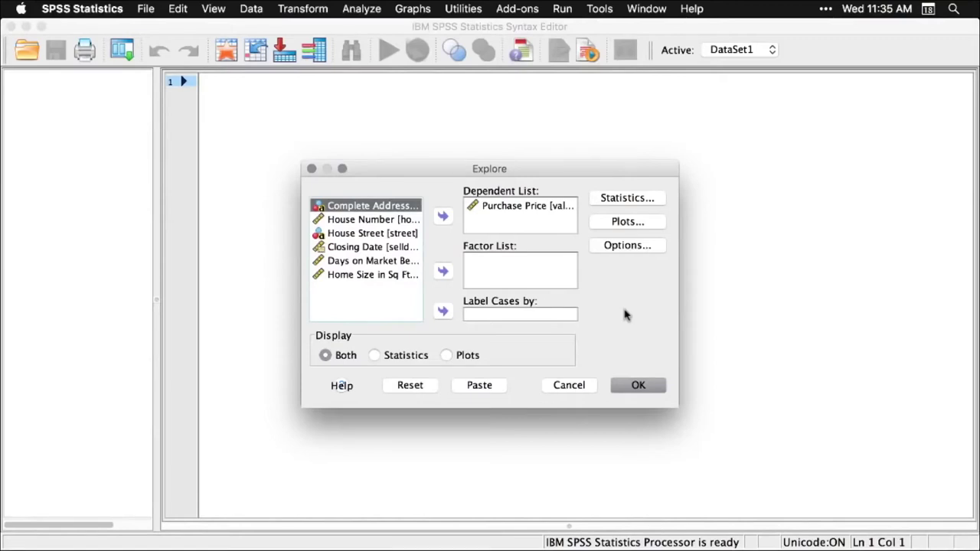
click(481, 385)
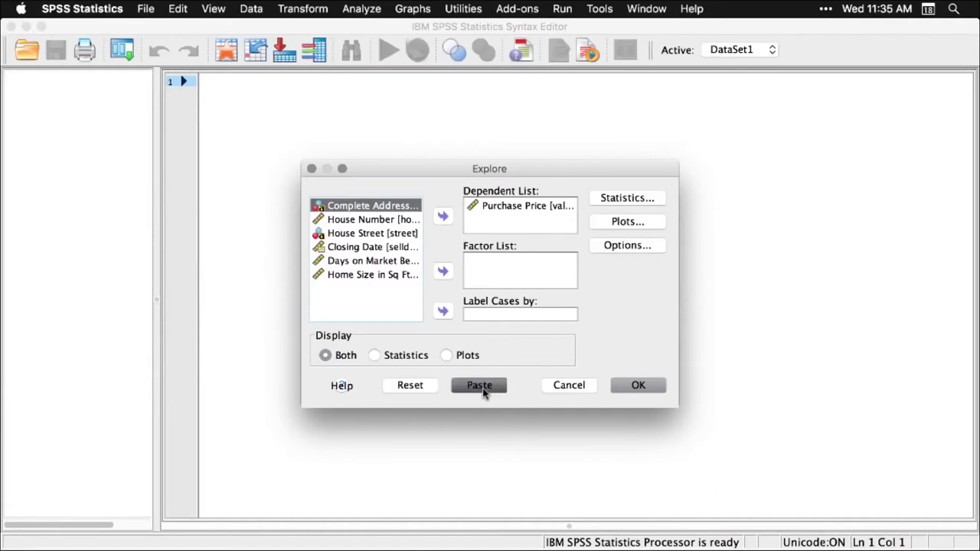
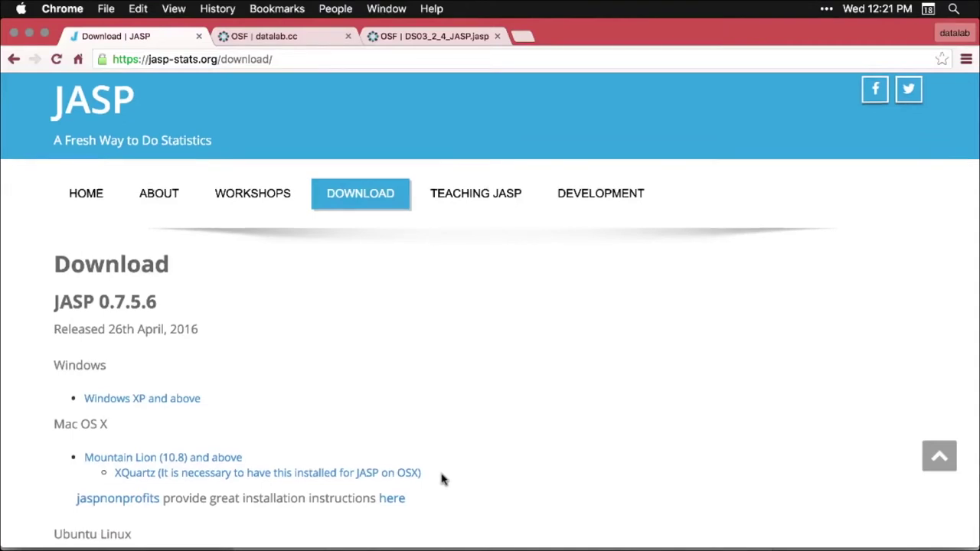
Scroll down the JASP download page to the version 0.7.5.6 installers
scroll(442, 480, down, 5)
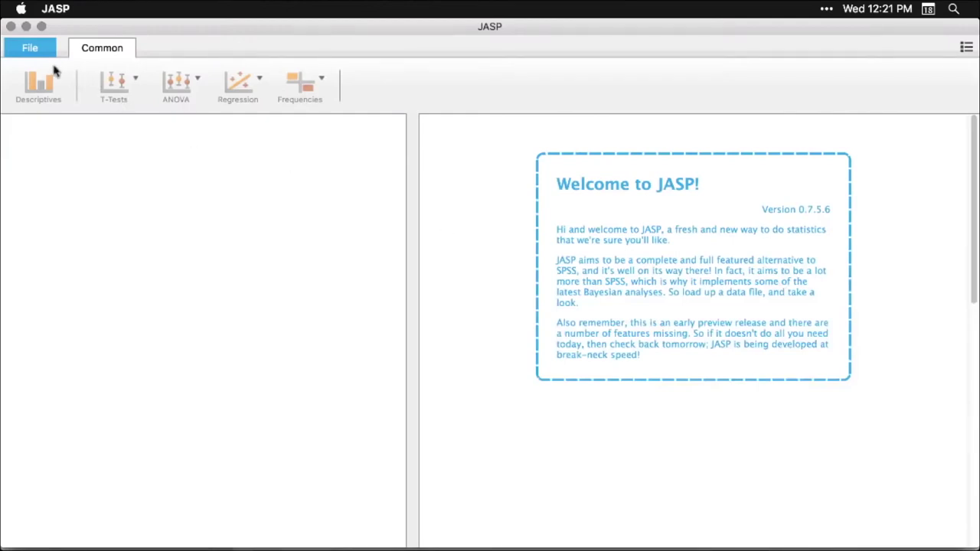
Load the Big 5 example data set, widen the data table, and start a Descriptives analysis
click(32, 51)
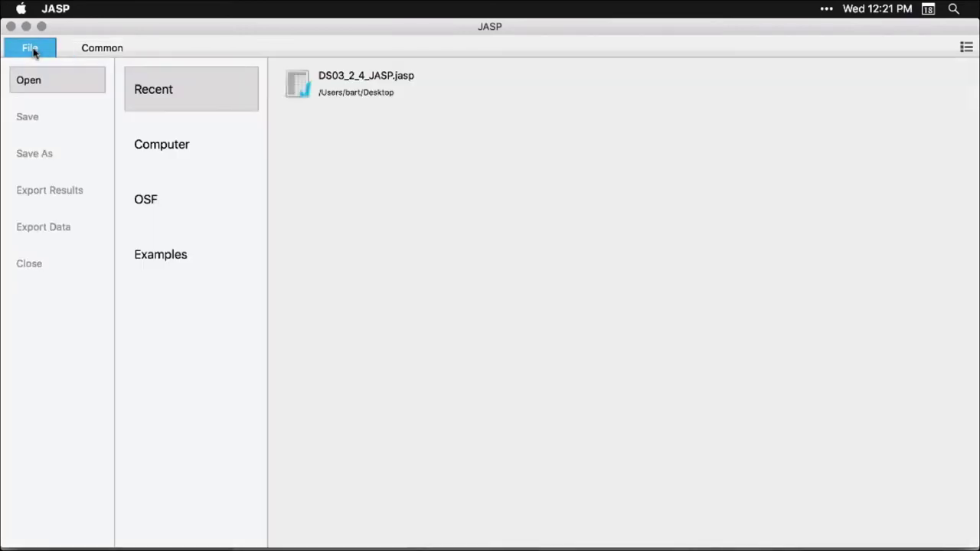
click(162, 260)
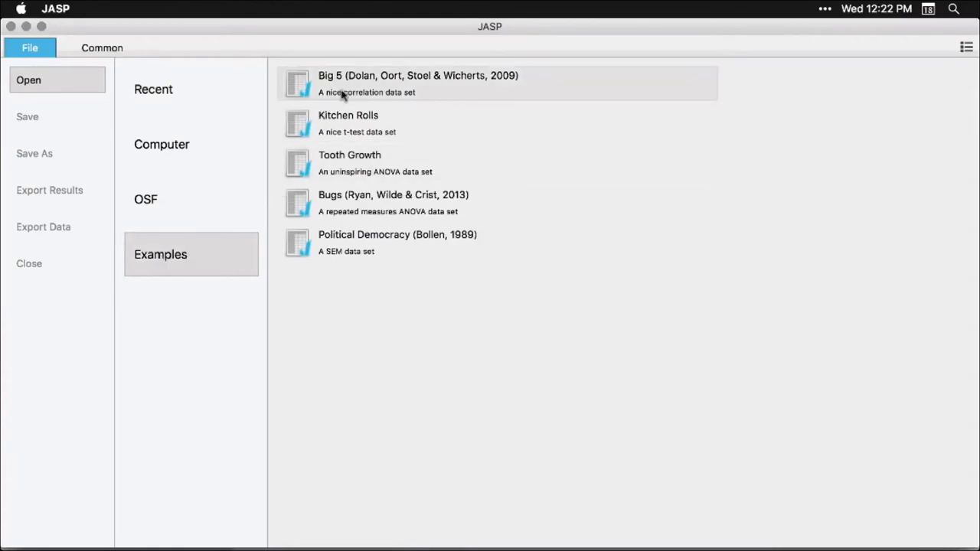
click(469, 95)
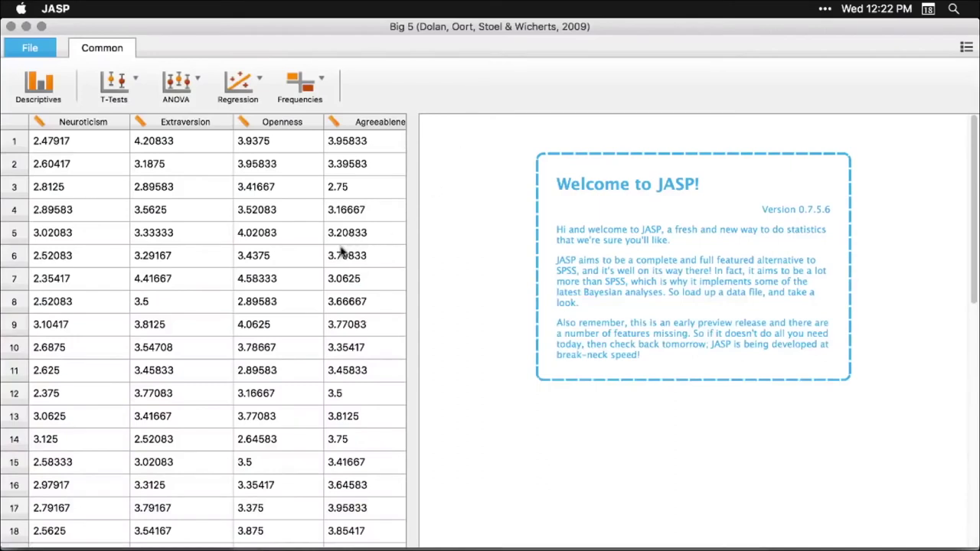
drag(412, 323, 362, 335)
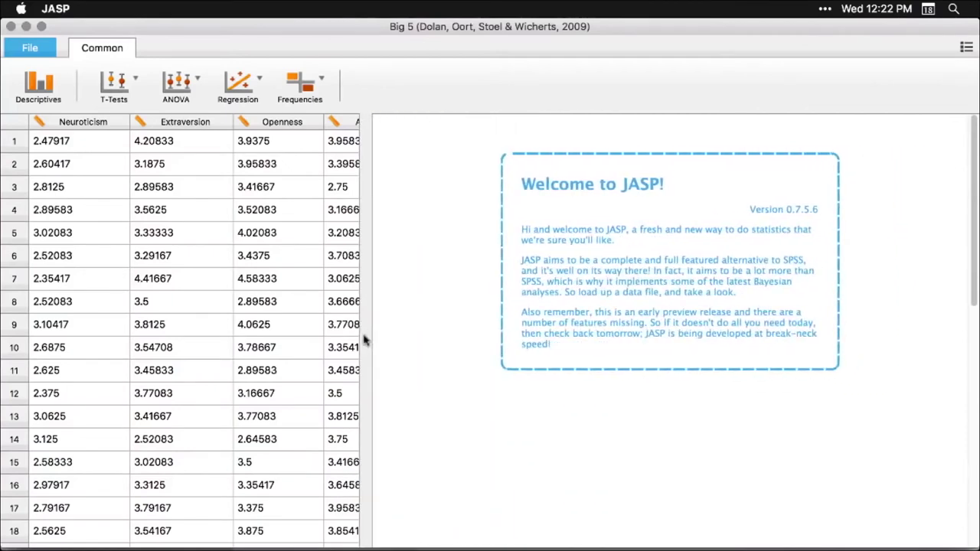
click(39, 88)
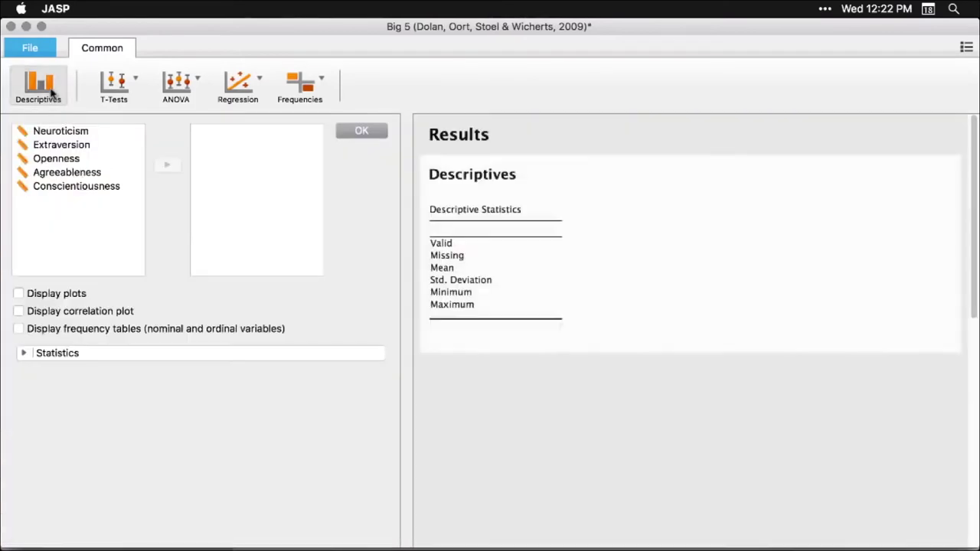
Add all five Big 5 traits, from Neuroticism down, to the Descriptives variables
click(59, 137)
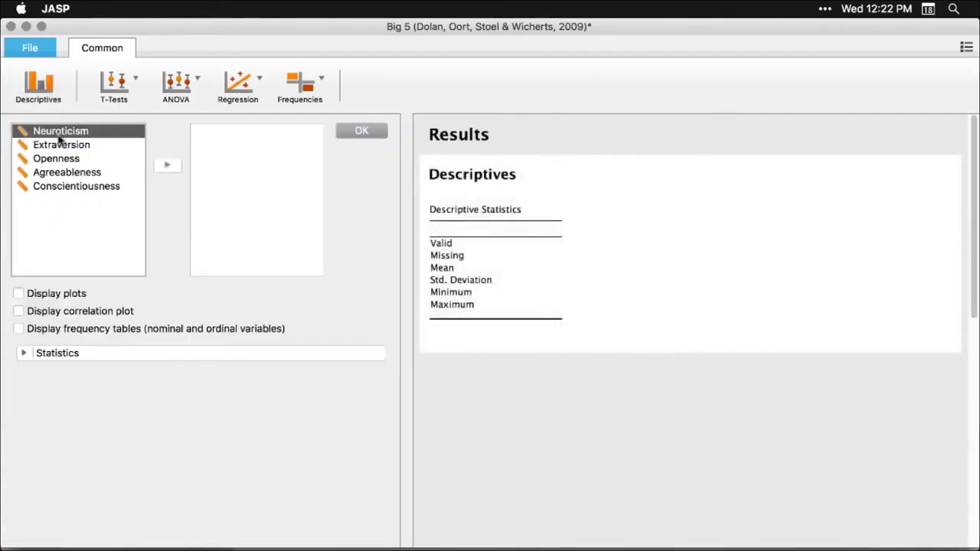
shift+click(55, 188)
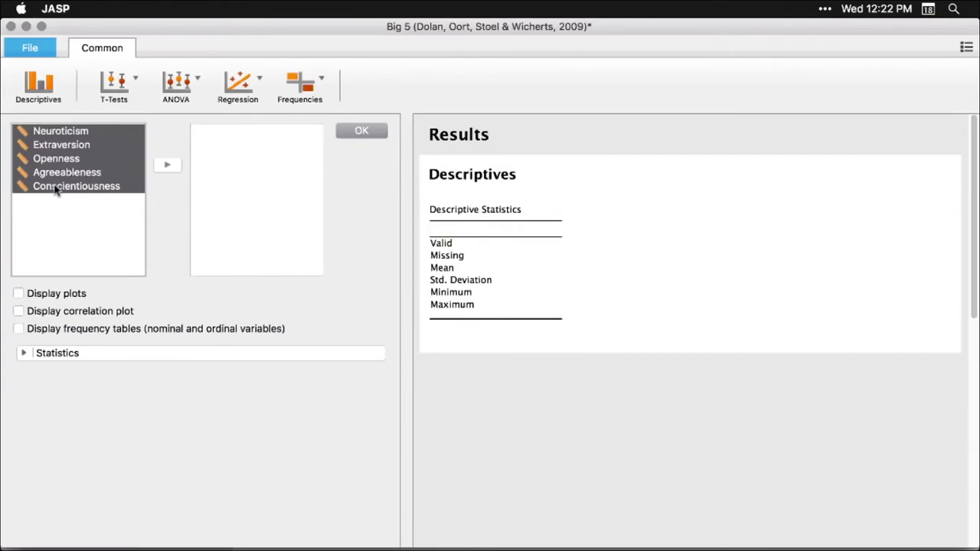
click(169, 166)
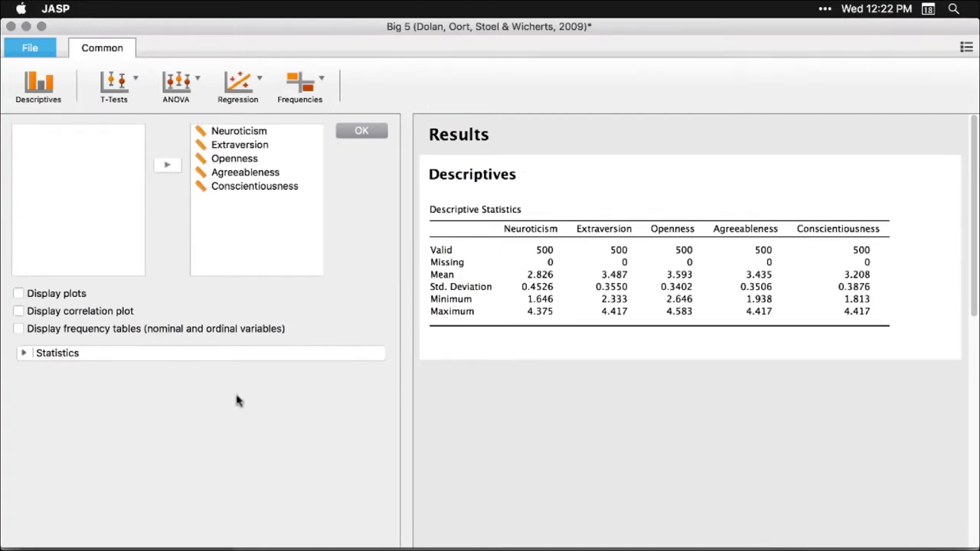
Add quartiles and median to the statistics table and display a distribution plot per trait
click(23, 354)
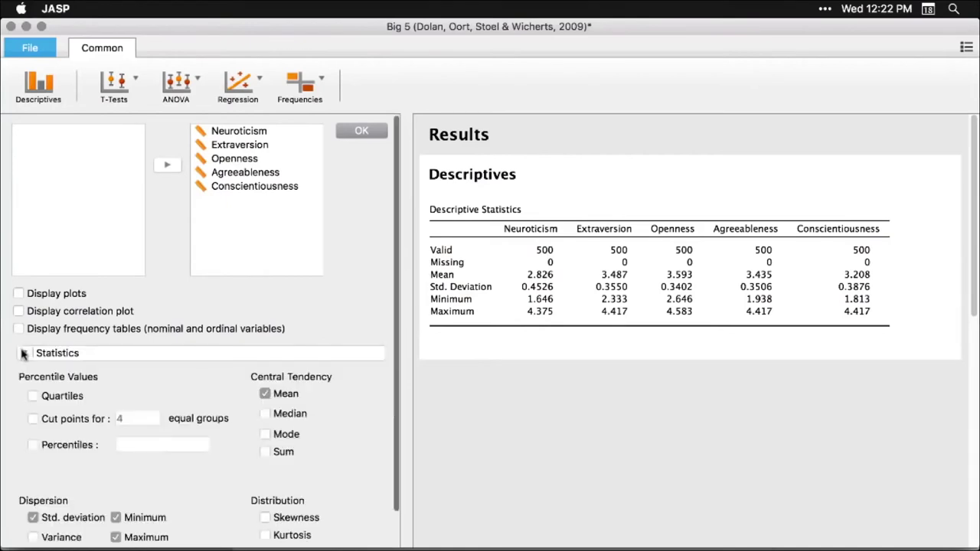
click(33, 396)
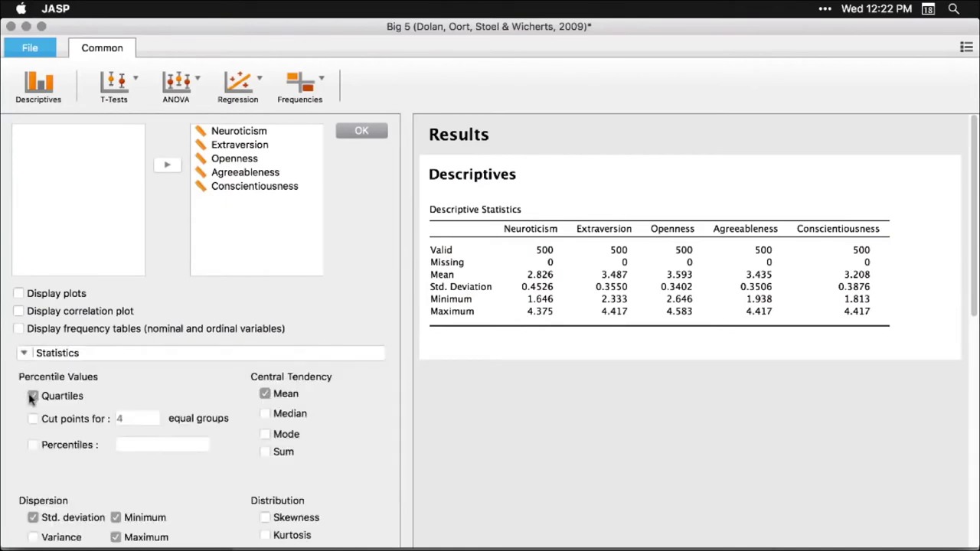
click(265, 414)
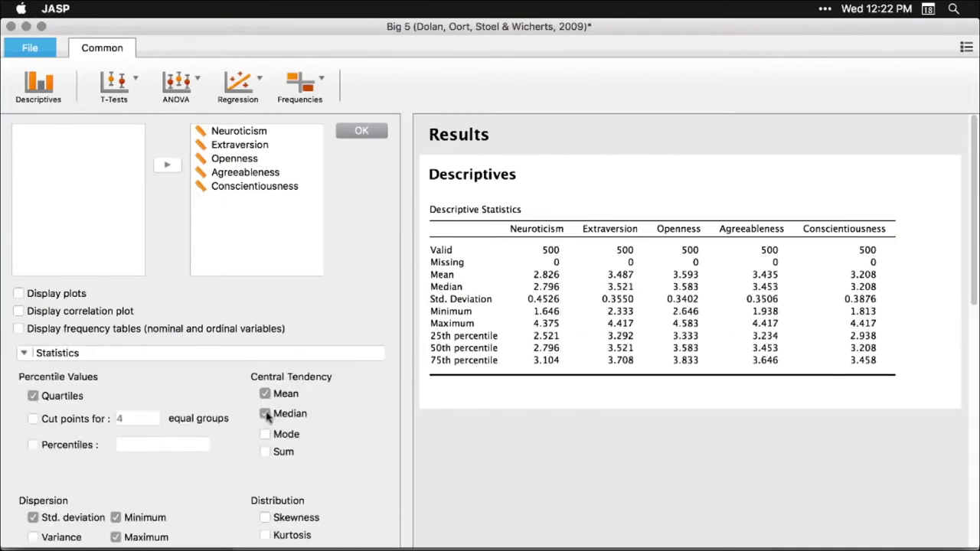
click(19, 294)
scroll(707, 387, down, 2)
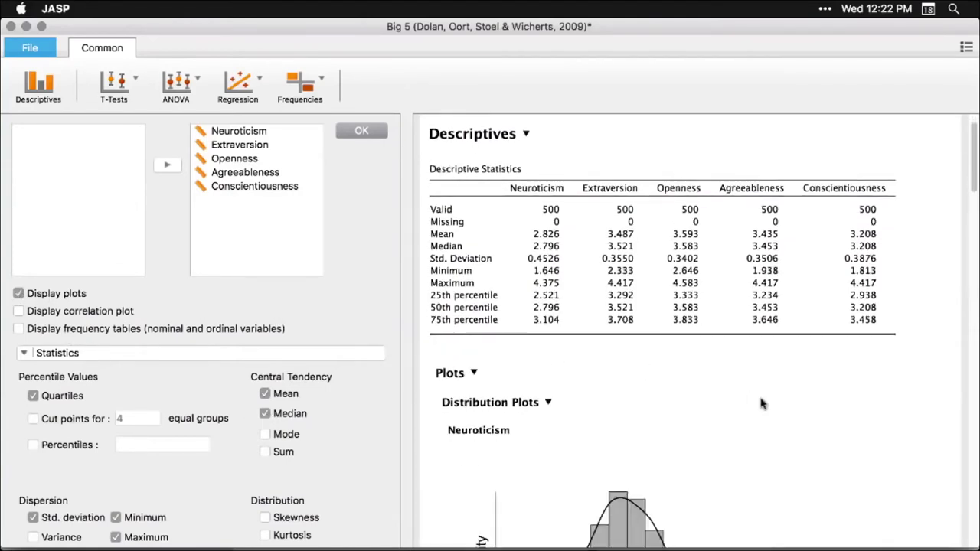
Shrink the Big 5 distribution plots, then enlarge them to one plot per row
scroll(762, 404, down, 10)
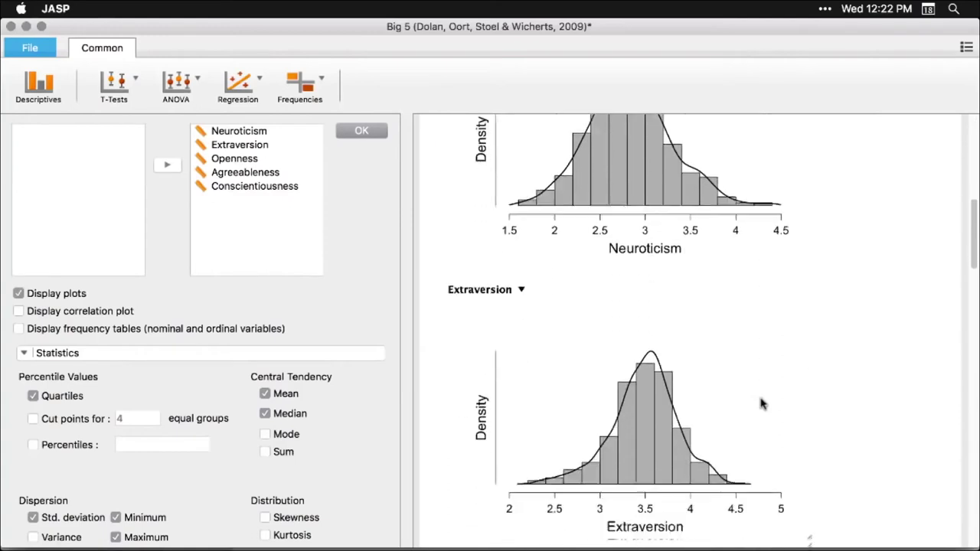
scroll(762, 404, down, 8)
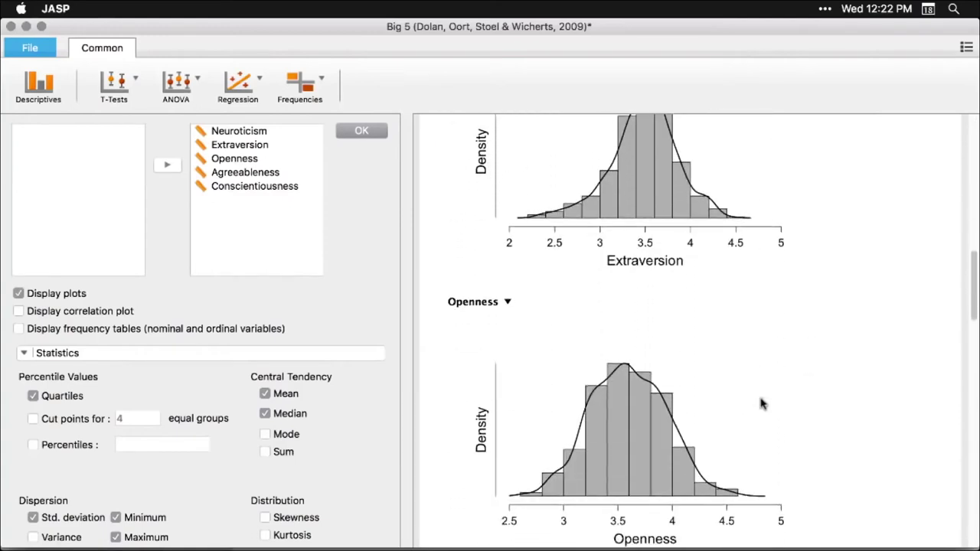
scroll(762, 403, up, 20)
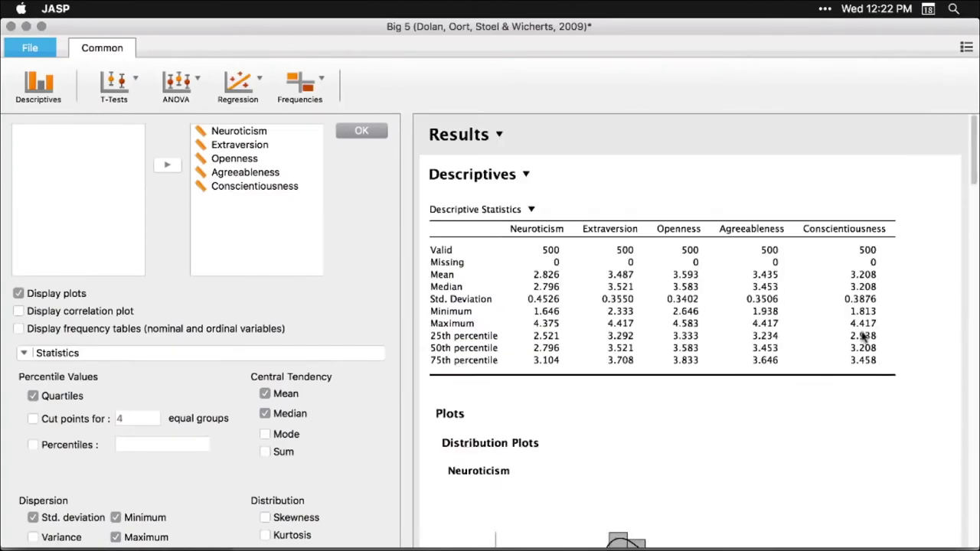
scroll(674, 488, down, 7)
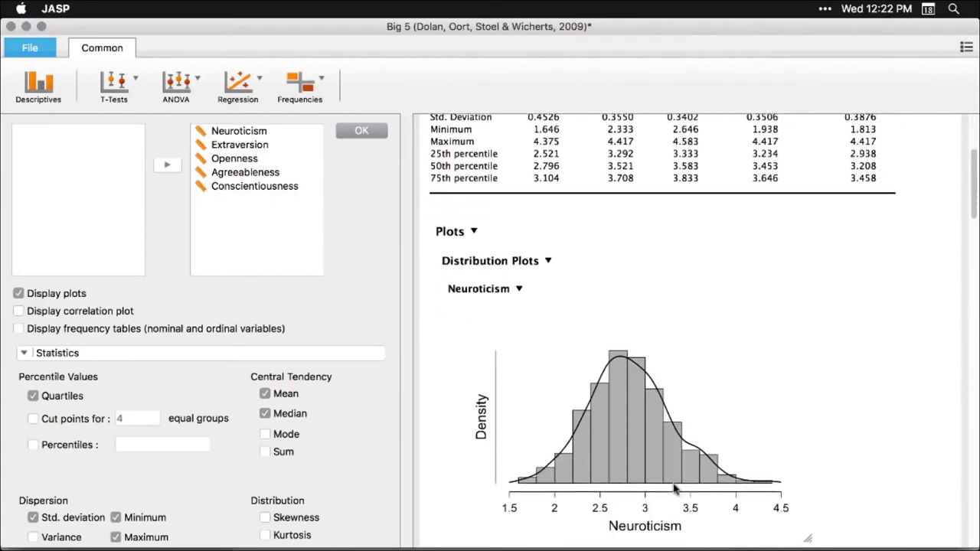
drag(807, 534, 564, 417)
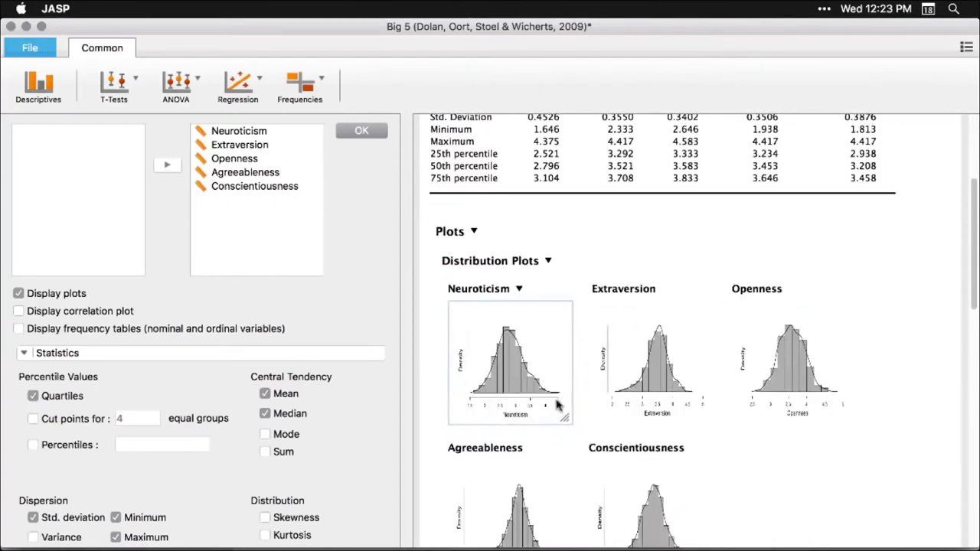
scroll(803, 435, down, 5)
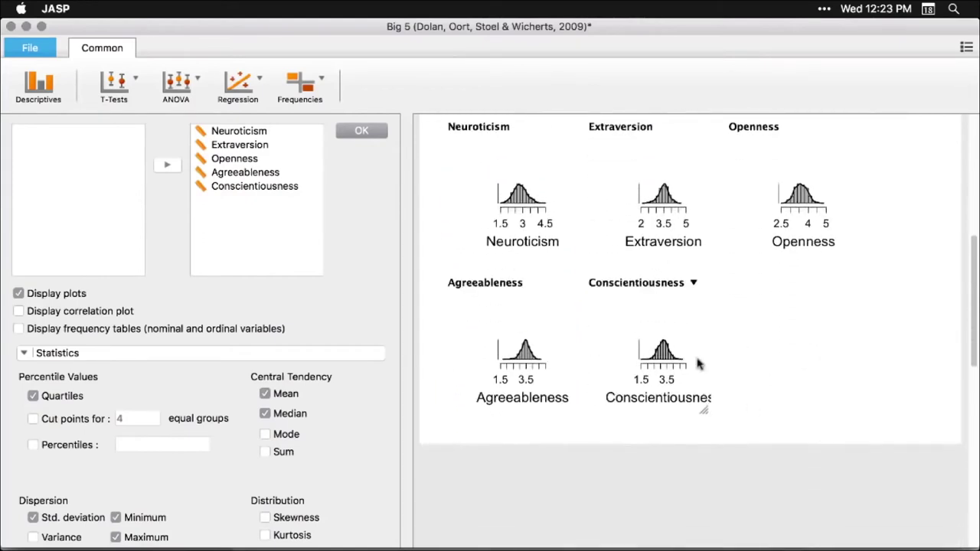
drag(703, 497, 851, 337)
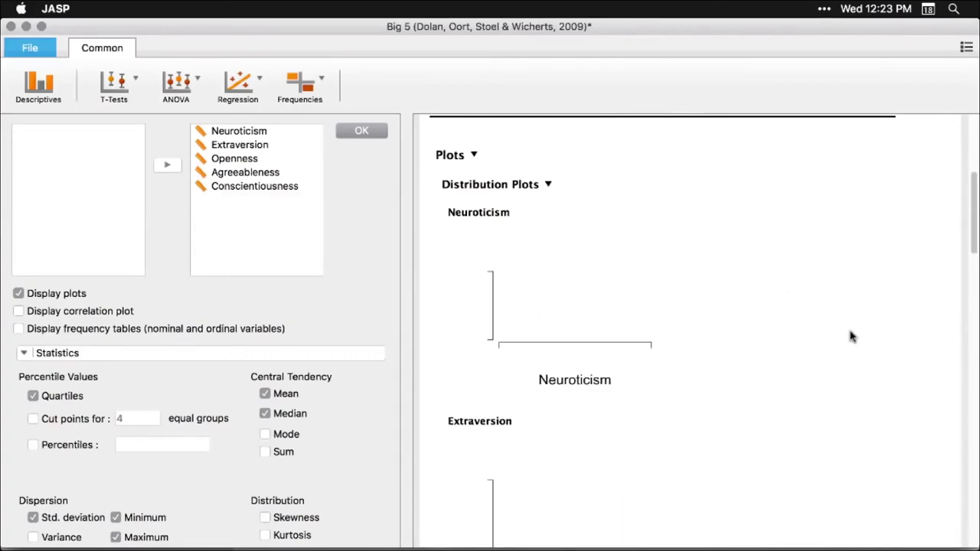
scroll(851, 337, down, 10)
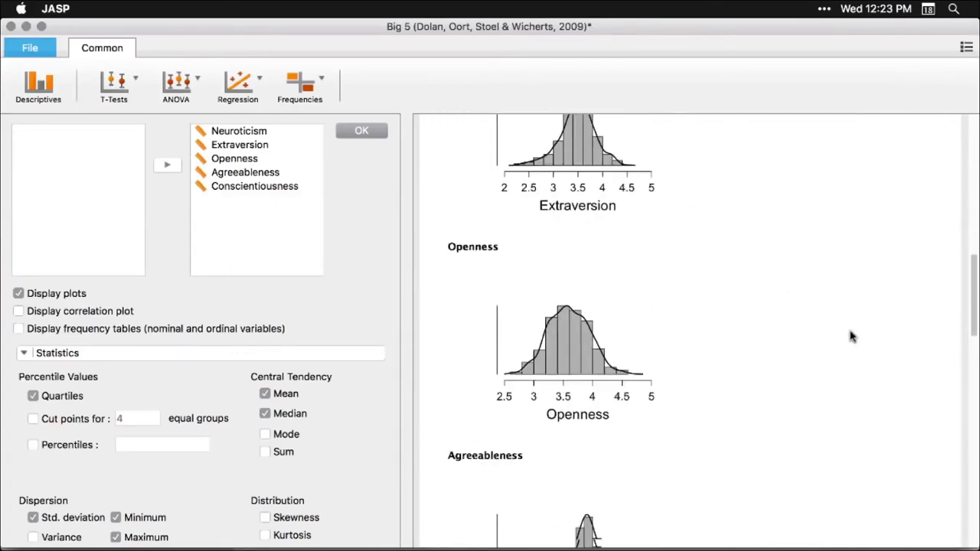
scroll(850, 335, up, 15)
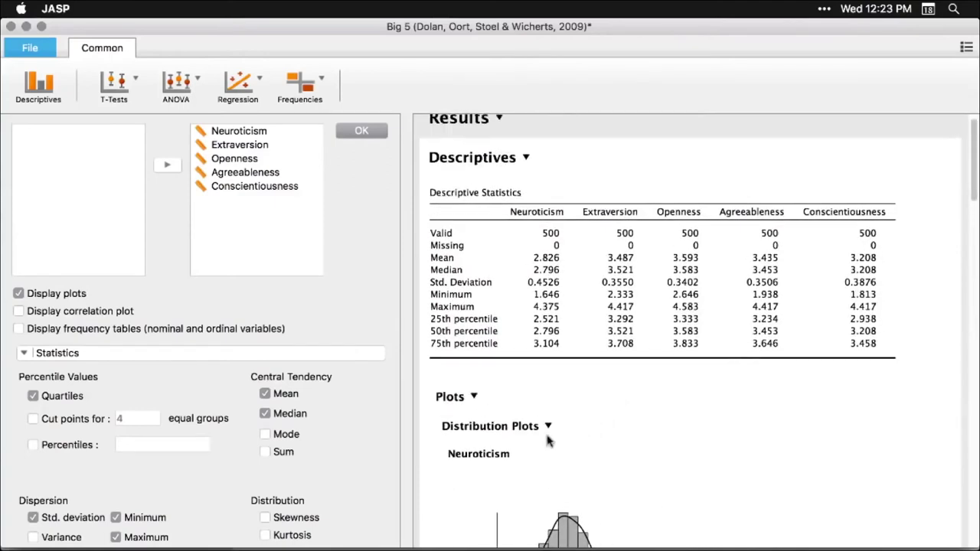
Collapse the Distribution Plots section and close the analysis options to show the data
click(547, 428)
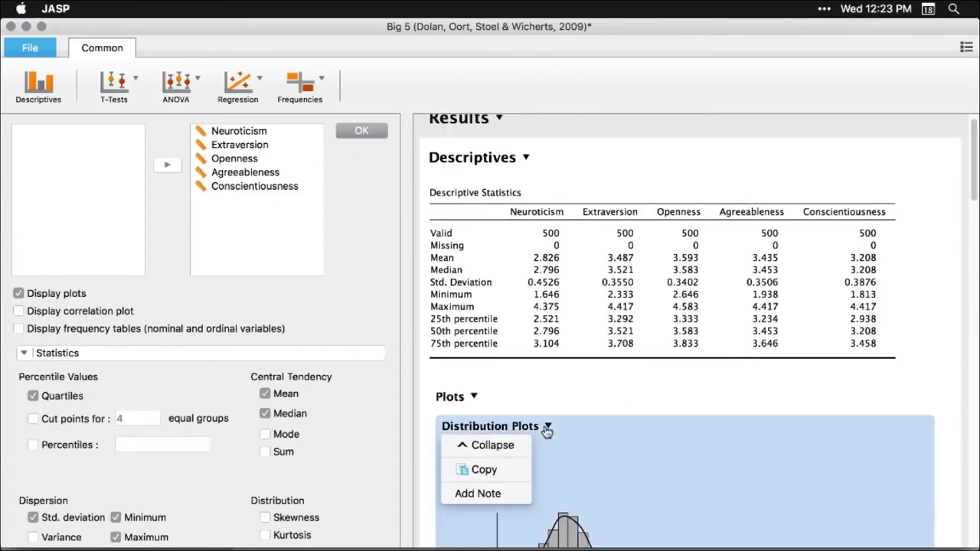
click(501, 448)
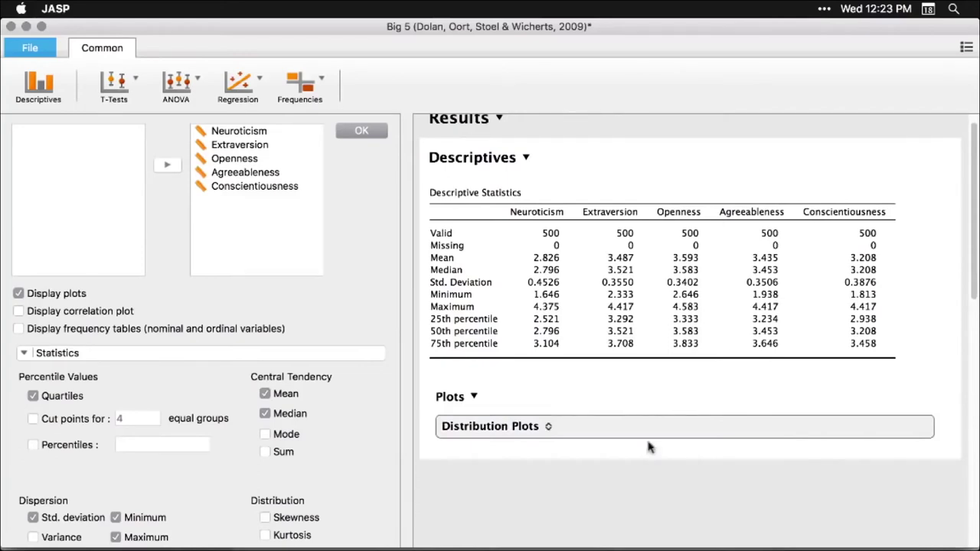
click(613, 504)
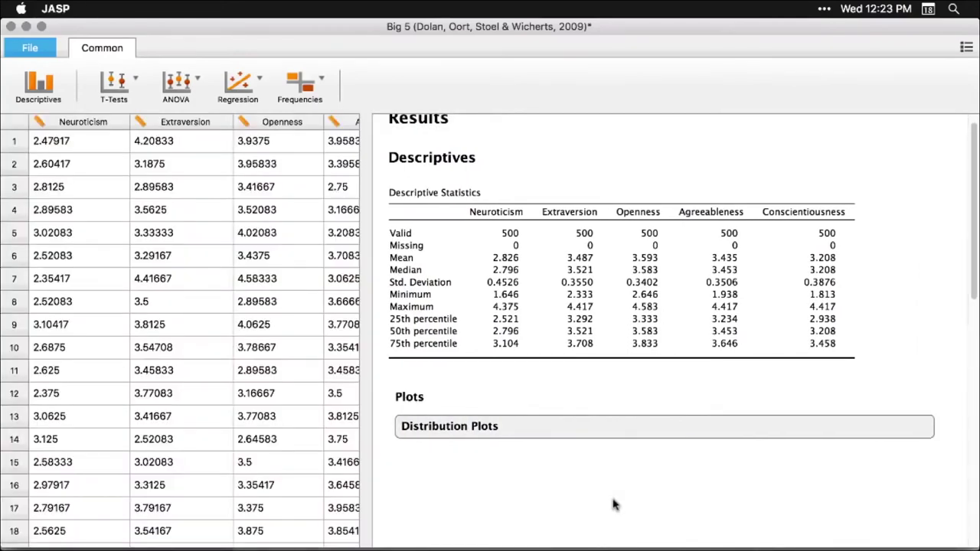
scroll(631, 428, up, 1)
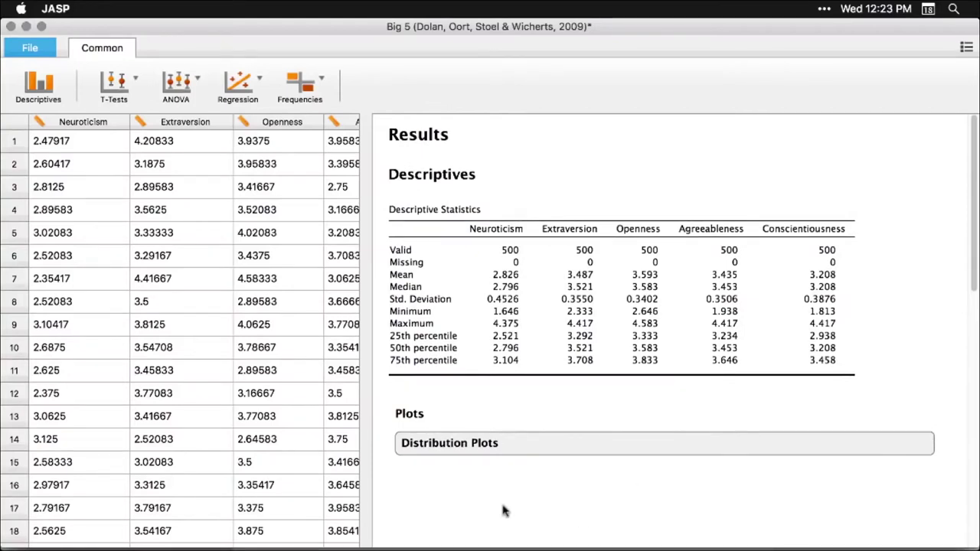
Add skewness and kurtosis, with their standard errors, to the Descriptives table
click(575, 288)
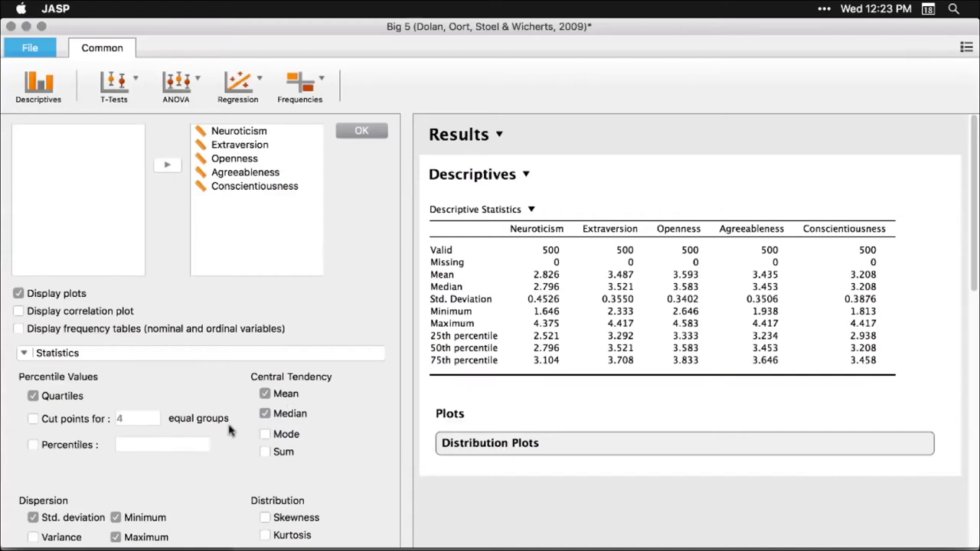
scroll(250, 468, down, 1)
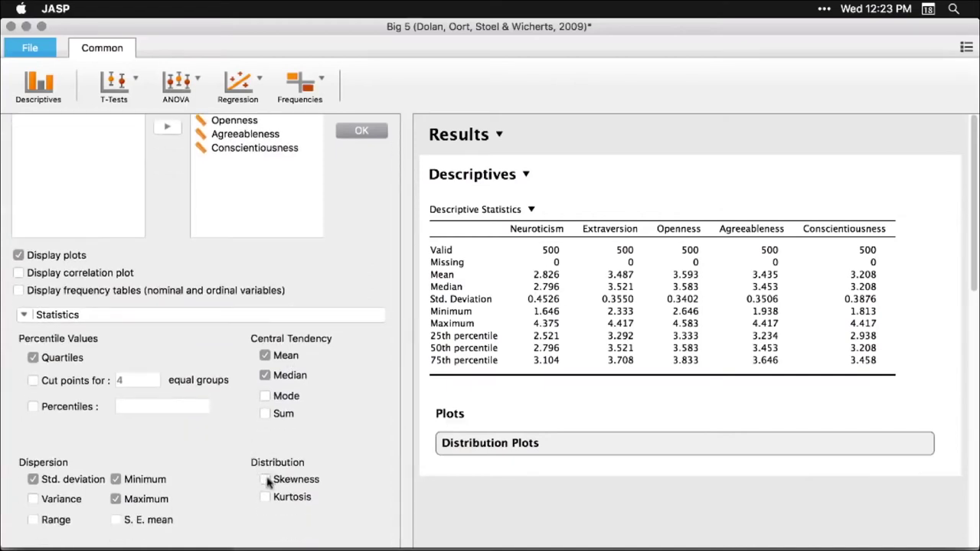
click(266, 480)
click(267, 496)
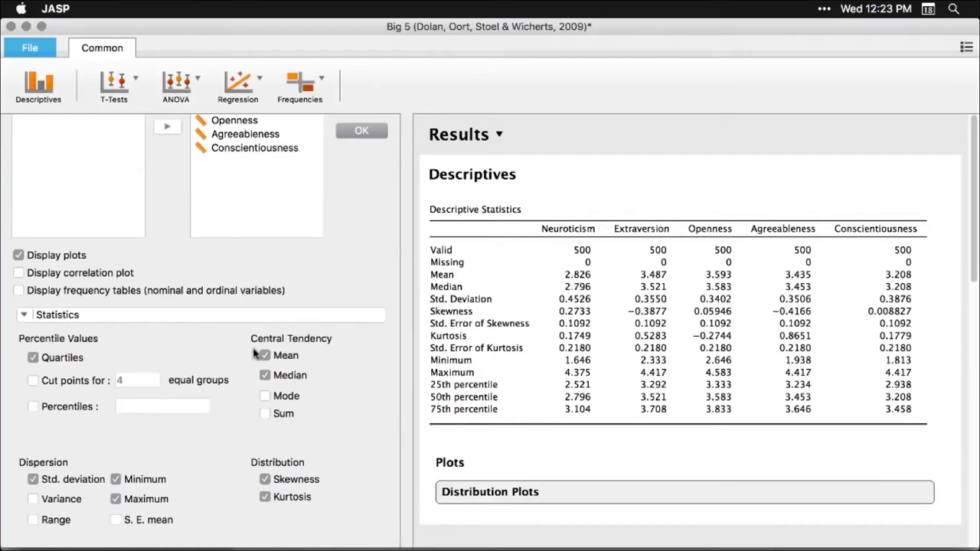
click(712, 140)
scroll(689, 326, down, 5)
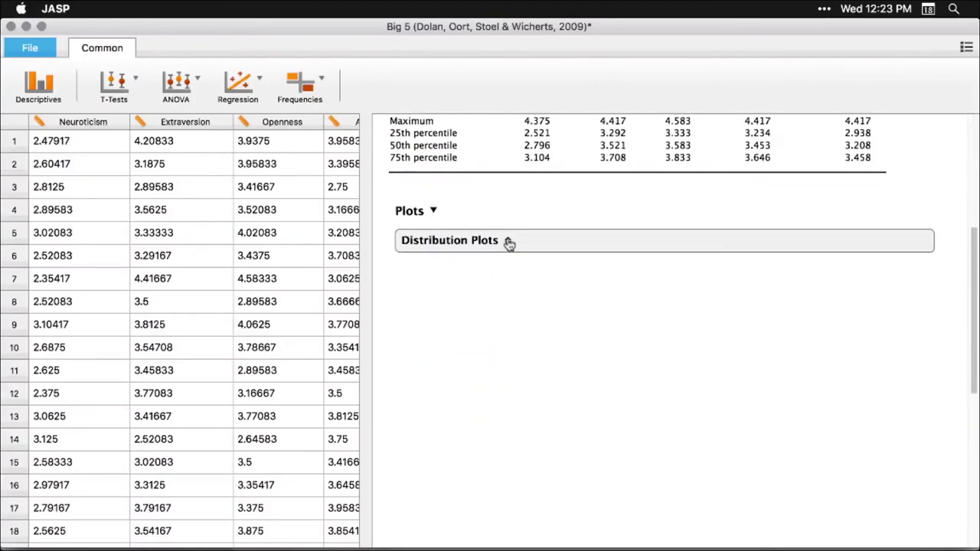
Expand the Distribution Plots section again and reopen the Descriptives options
click(506, 242)
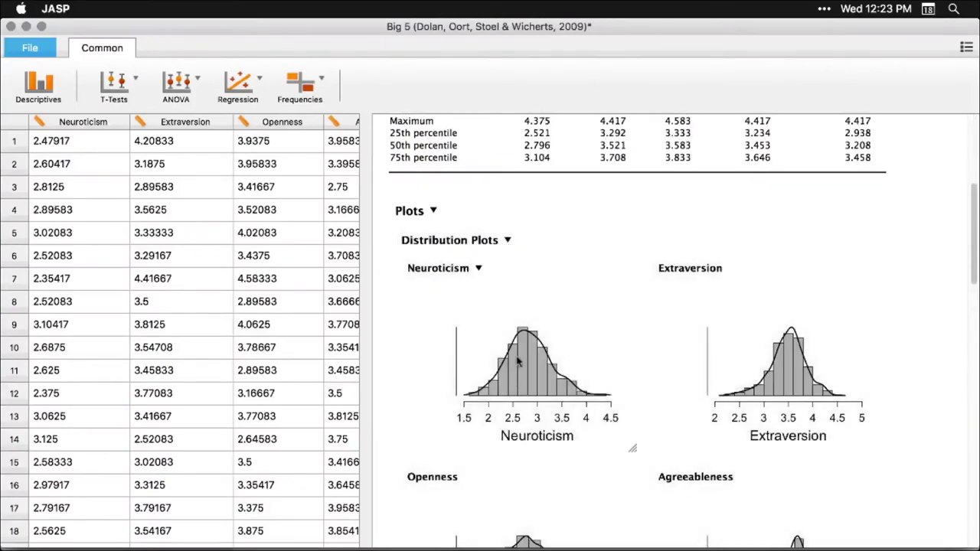
click(517, 354)
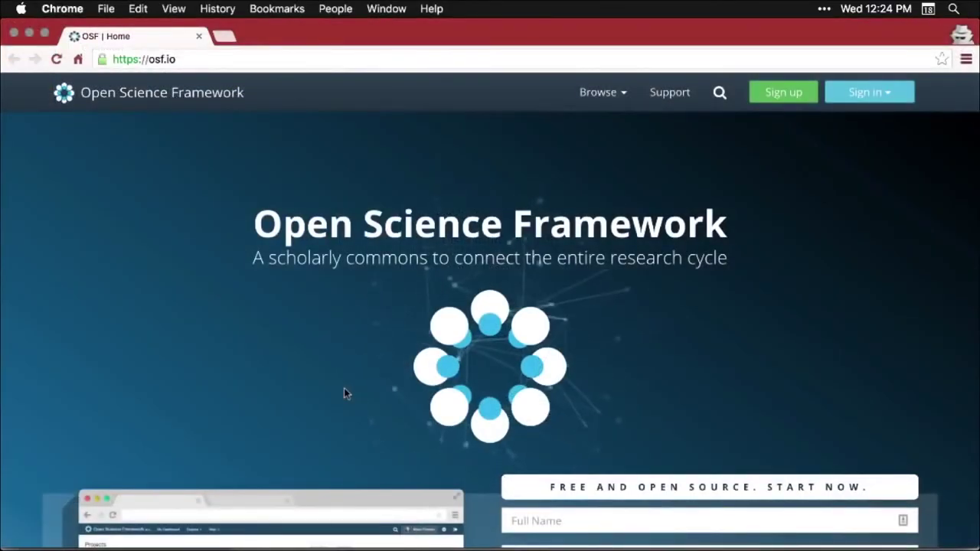
Scroll down the osf.io home page to the Dropbox, GitHub and Mendeley integrations section
scroll(344, 391, down, 4)
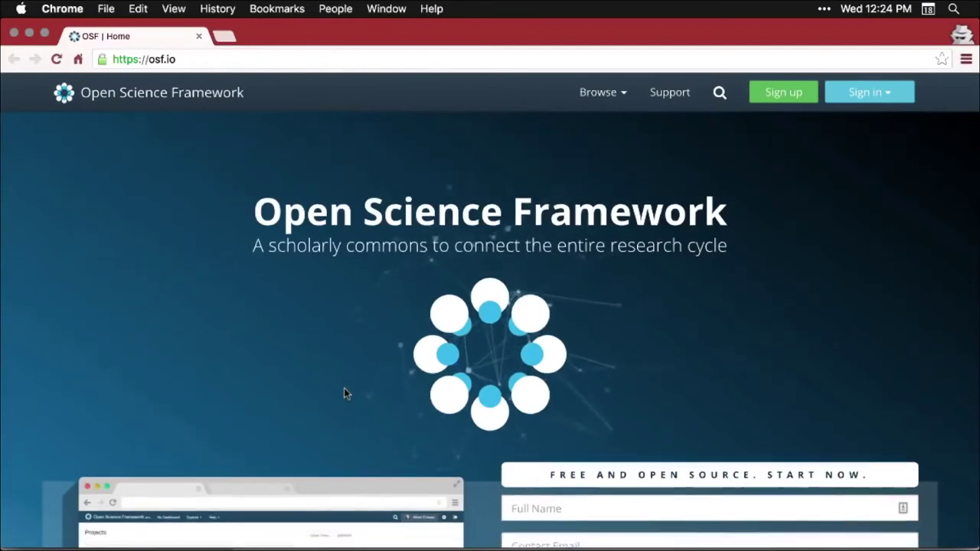
scroll(344, 392, down, 4)
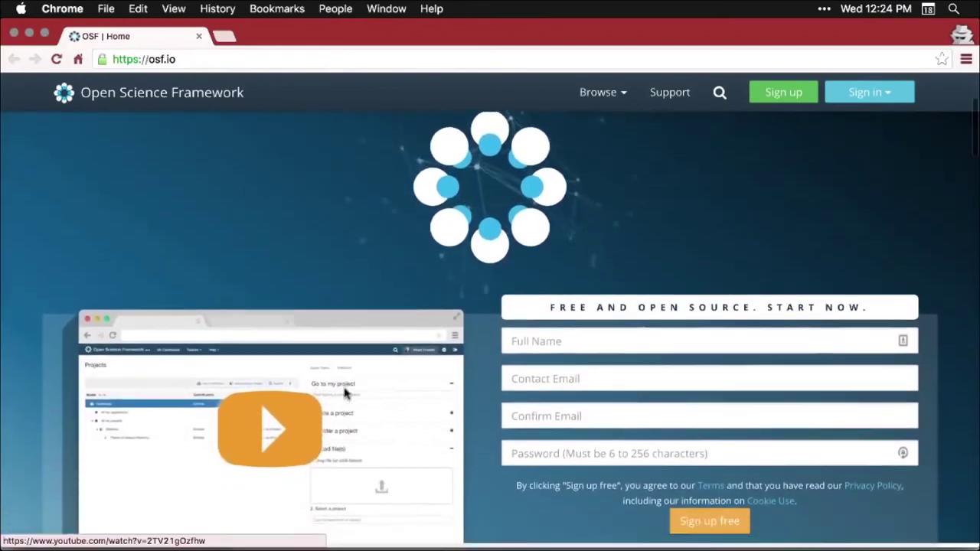
scroll(344, 393, down, 5)
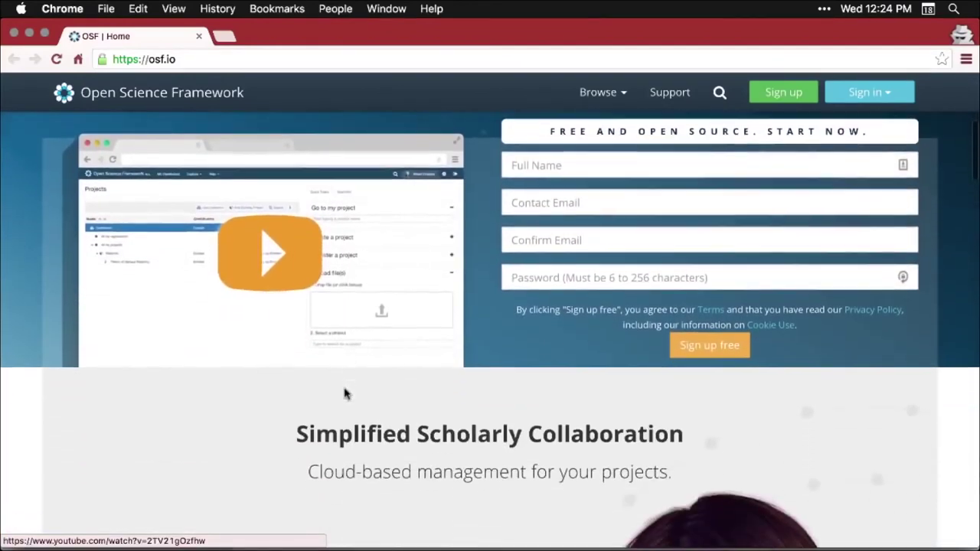
scroll(344, 393, down, 6)
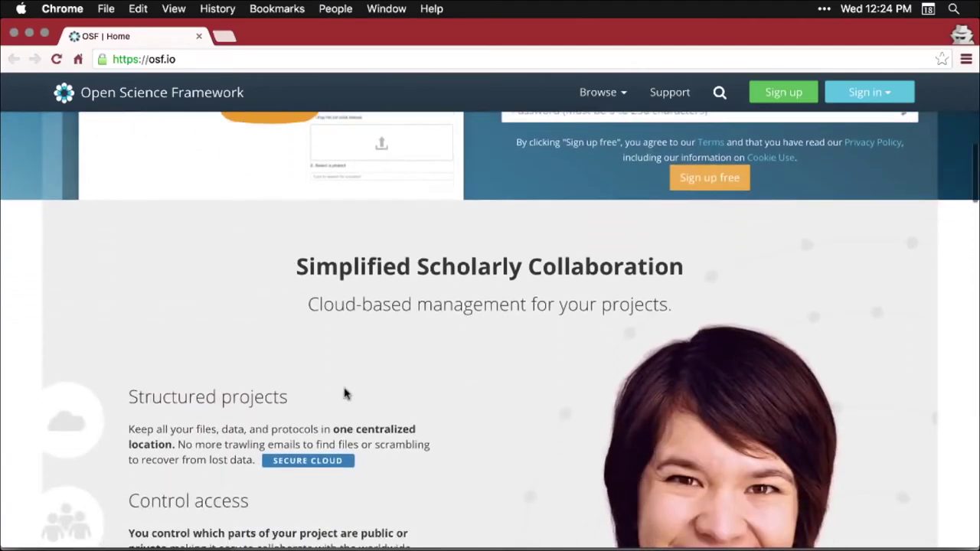
scroll(344, 392, down, 7)
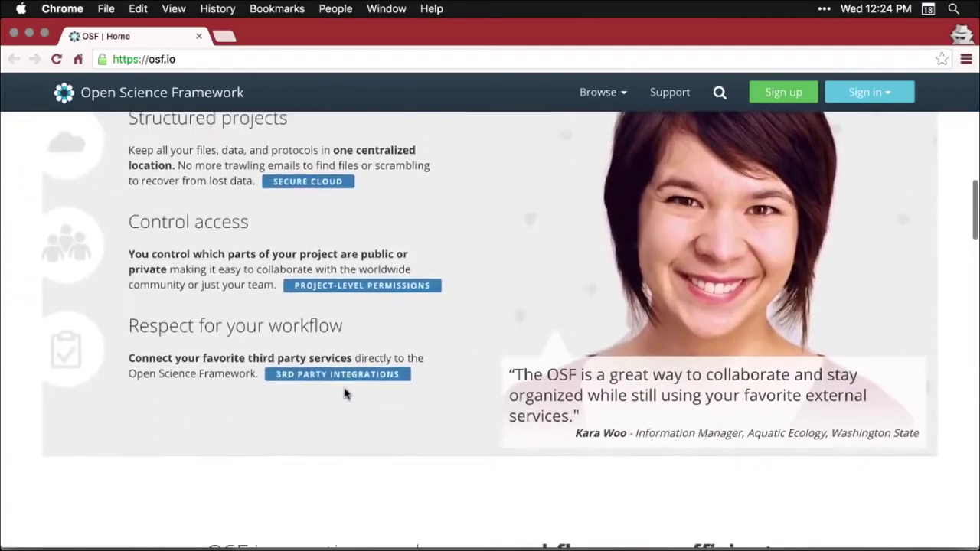
scroll(344, 393, down, 2)
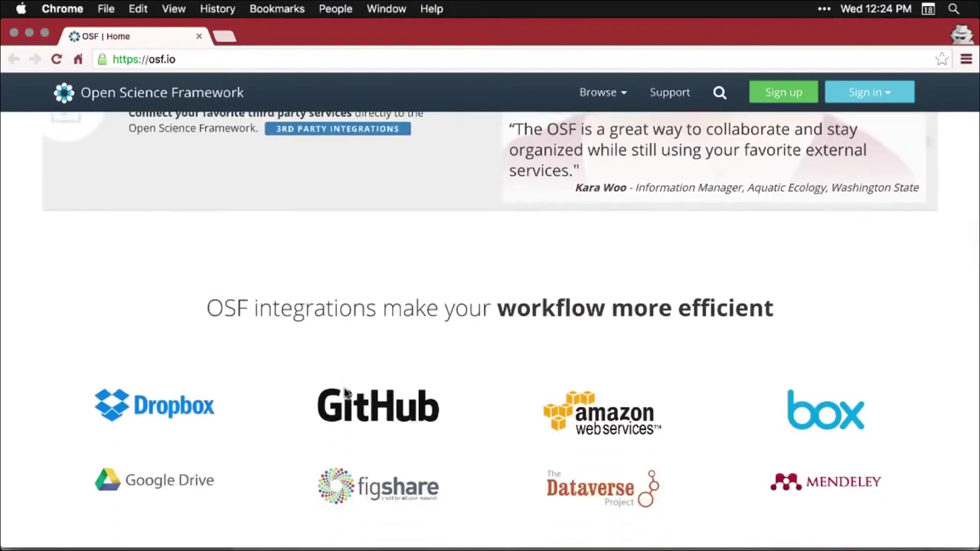
scroll(343, 392, down, 3)
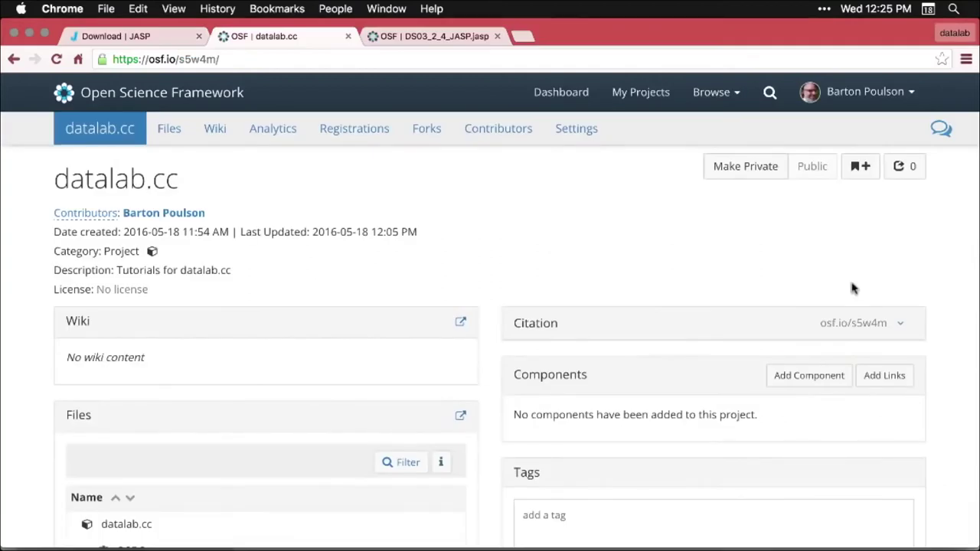
Scroll the datalab.cc project page to its Files and Recent activity, then return to JASP
scroll(918, 291, down, 4)
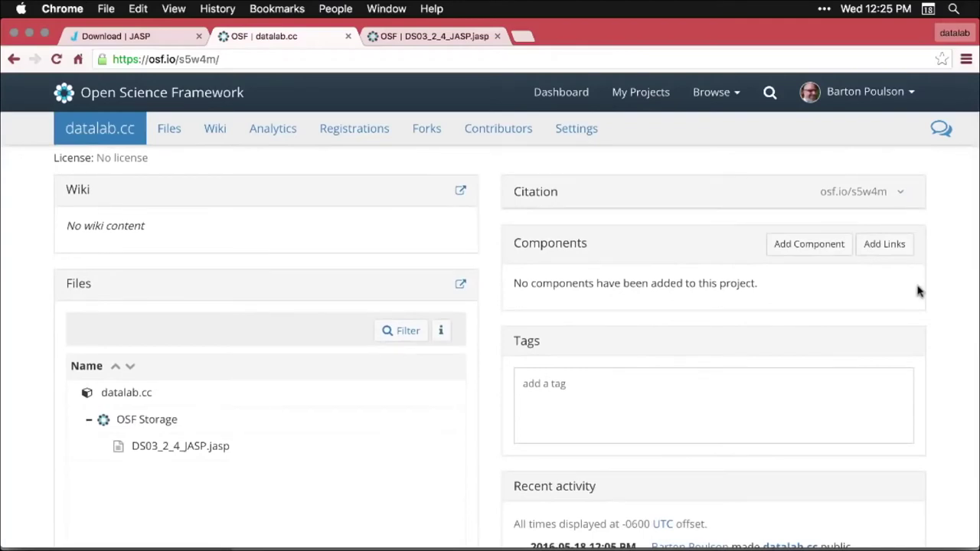
scroll(919, 291, down, 2)
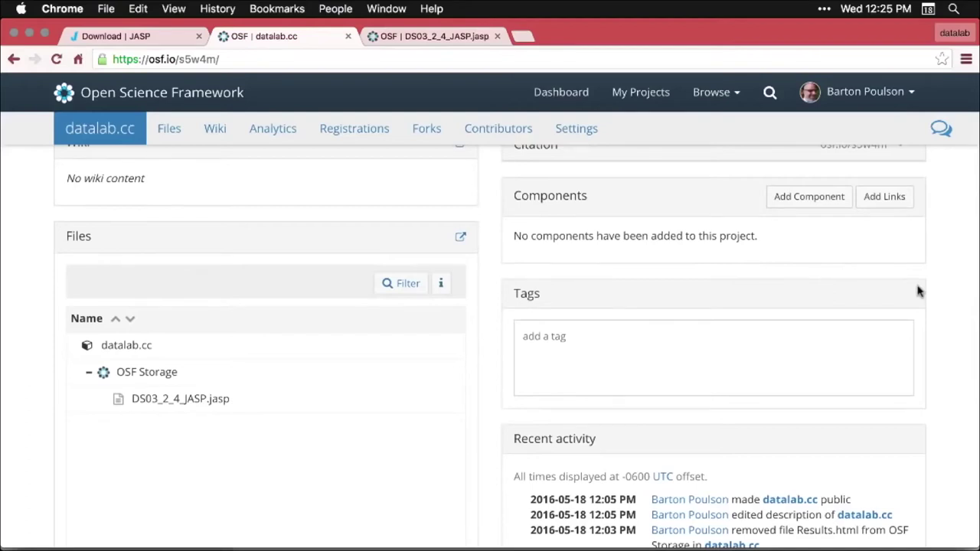
key(super+Tab)
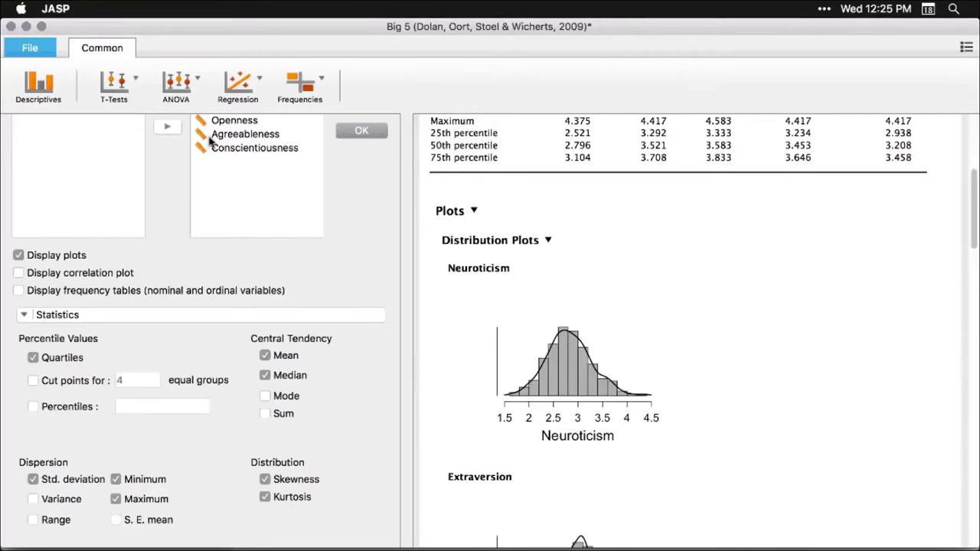
Open DS03_2_4_JASP.jasp from the Desktop folder
click(30, 48)
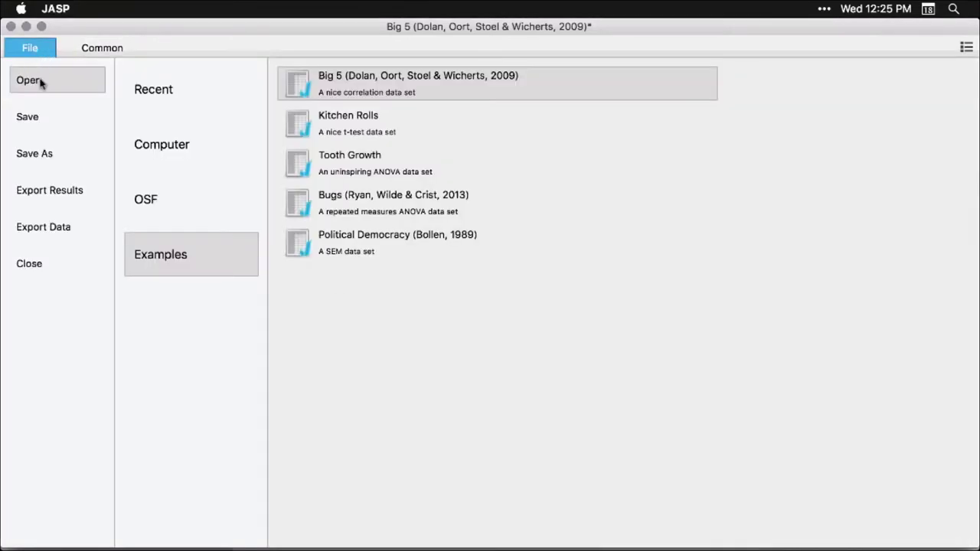
click(161, 150)
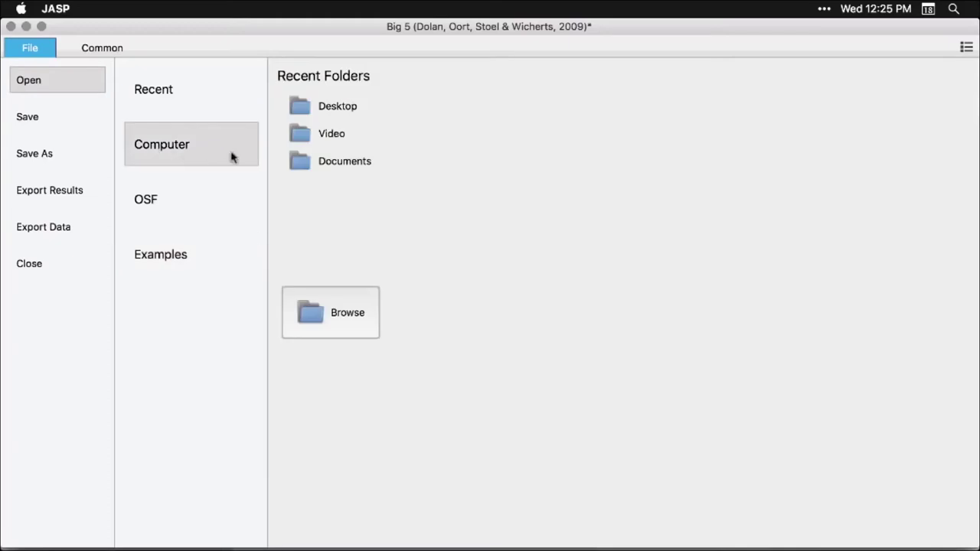
click(335, 169)
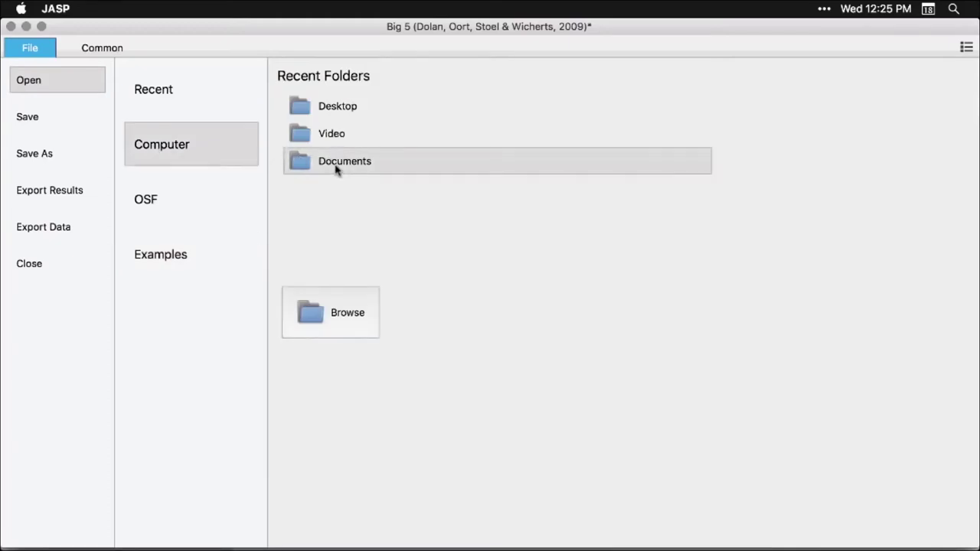
click(323, 112)
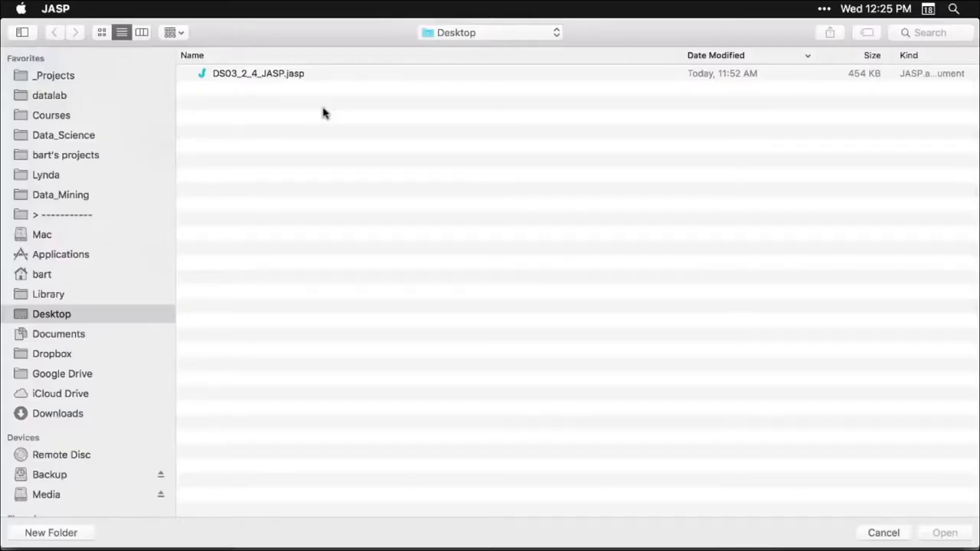
click(274, 74)
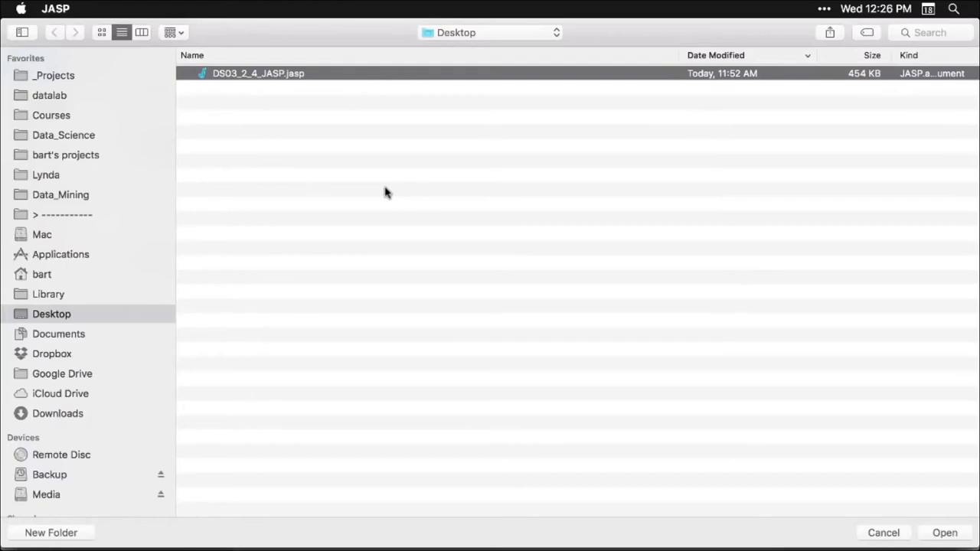
double_click(280, 74)
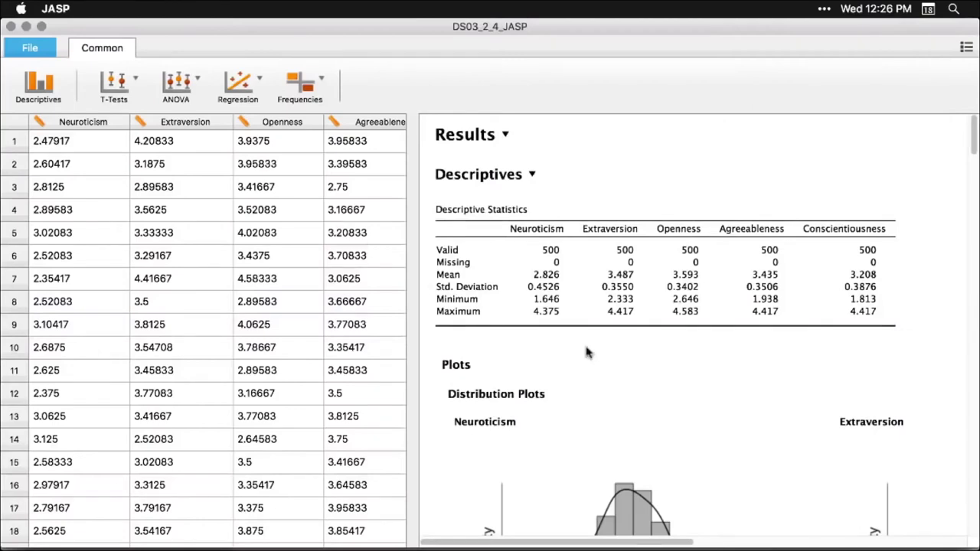
Scroll through the reopened file's descriptives, distribution plots and regression output
scroll(586, 349, down, 15)
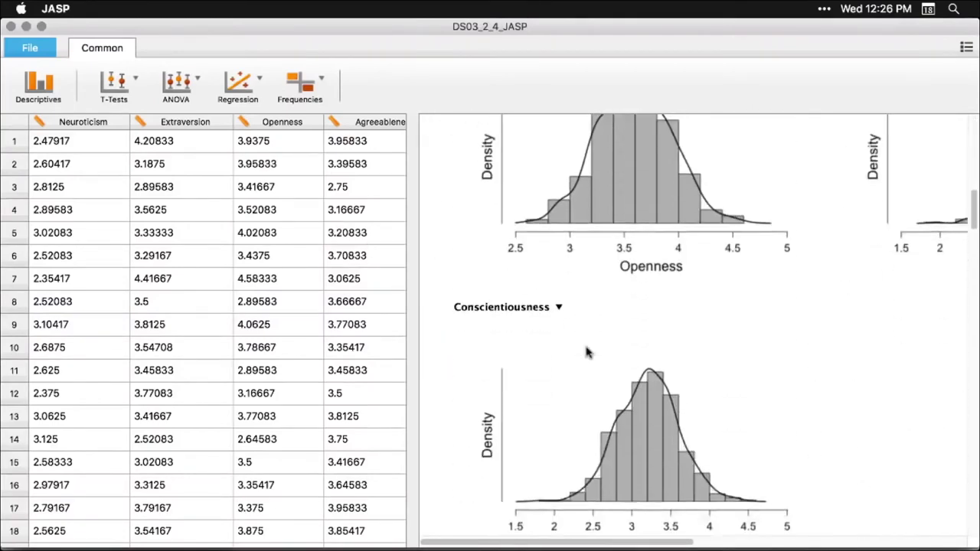
scroll(587, 351, down, 10)
scroll(586, 352, down, 2)
scroll(585, 352, up, 5)
scroll(585, 352, right, 4)
scroll(586, 352, right, 2)
scroll(586, 352, down, 15)
scroll(588, 351, left, 4)
scroll(587, 353, down, 3)
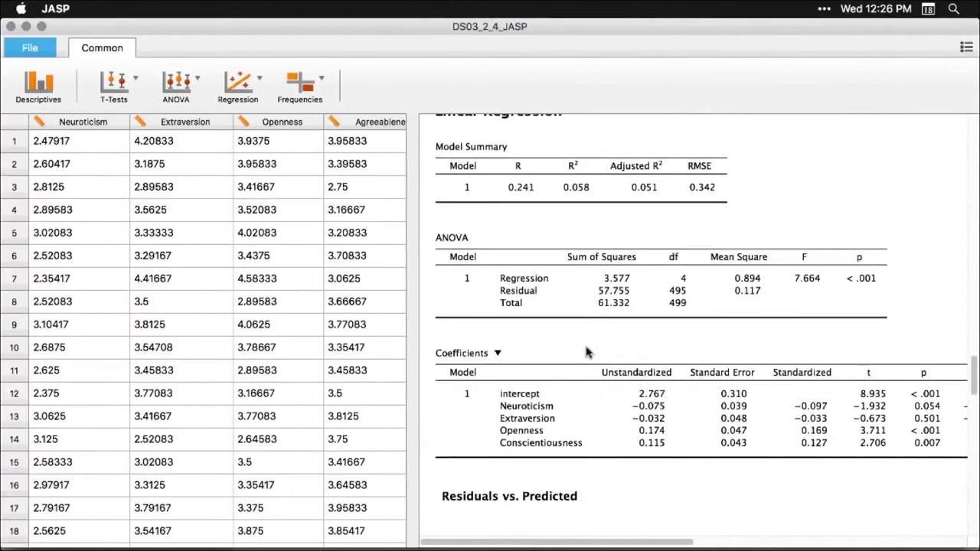
Review the linear regression's Model and Statistics settings, close them, and open the File menu
click(604, 274)
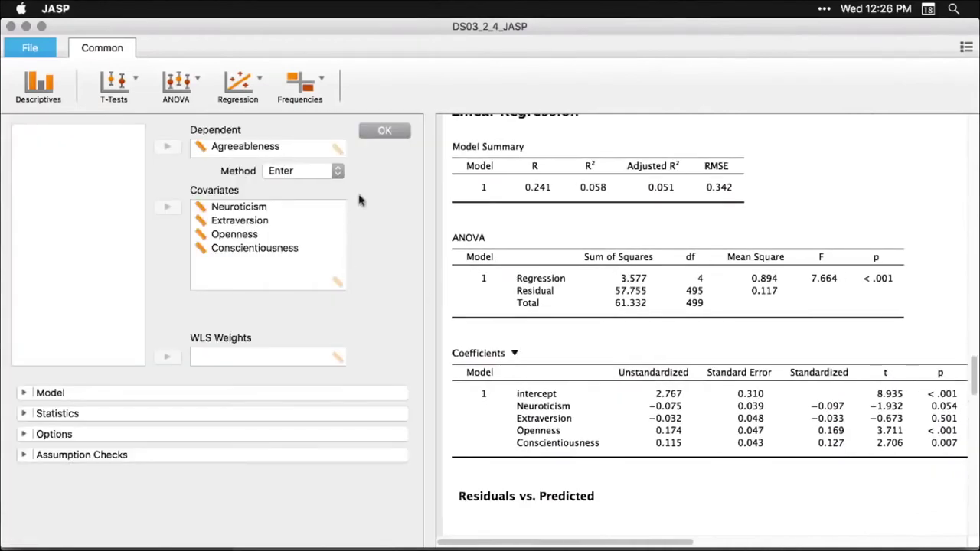
click(24, 393)
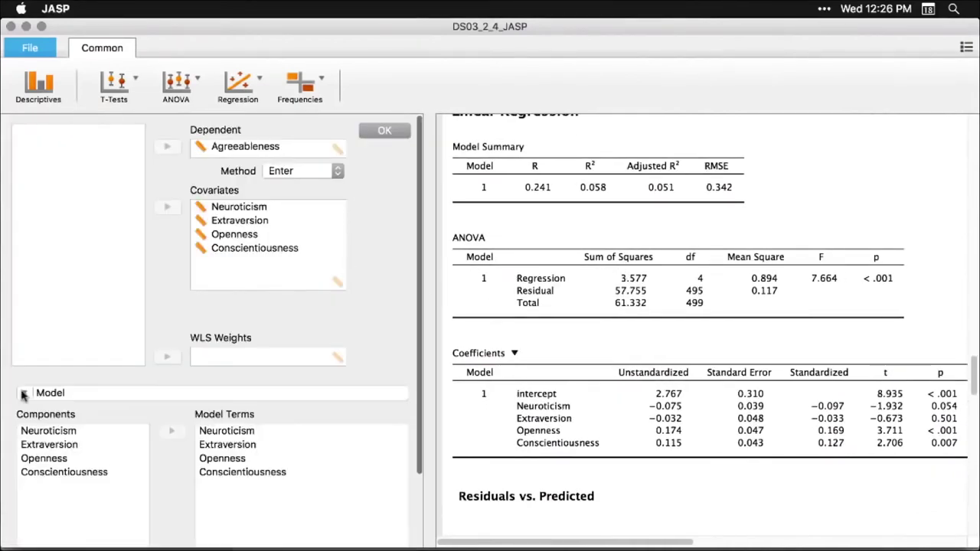
click(24, 489)
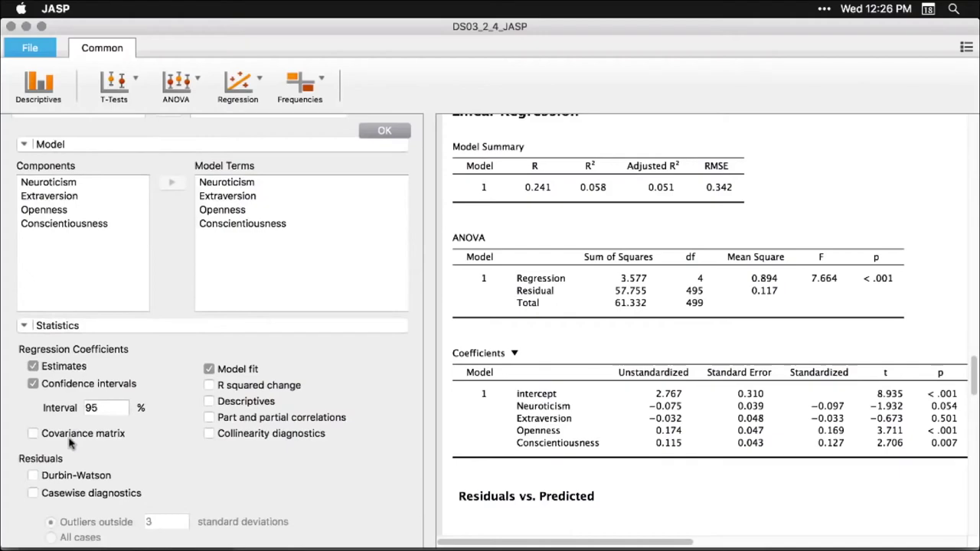
scroll(69, 442, up, 3)
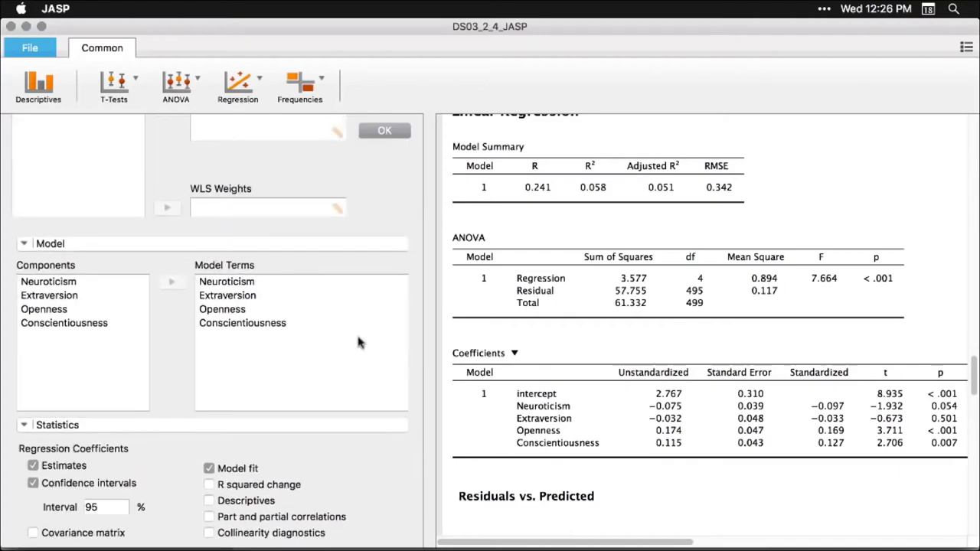
click(900, 179)
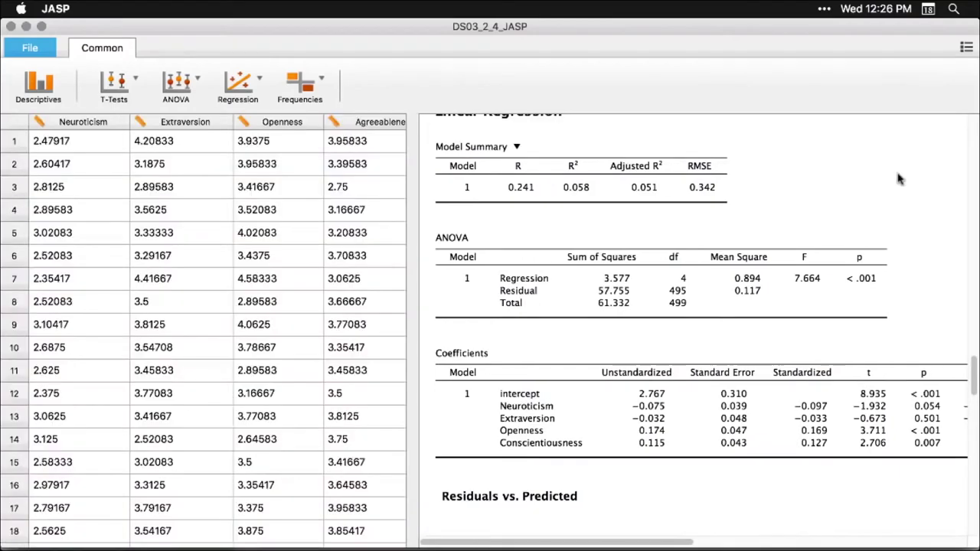
scroll(900, 178, down, 15)
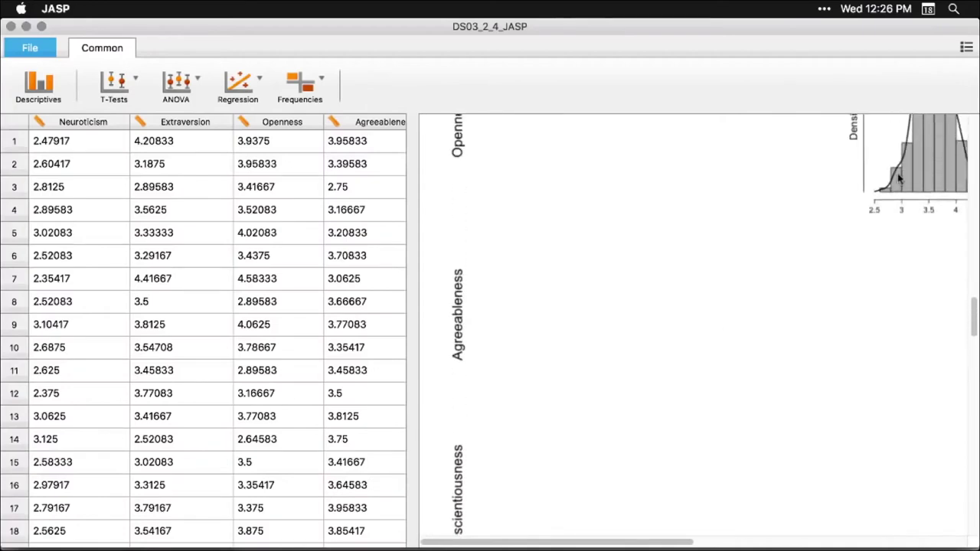
scroll(899, 179, up, 10)
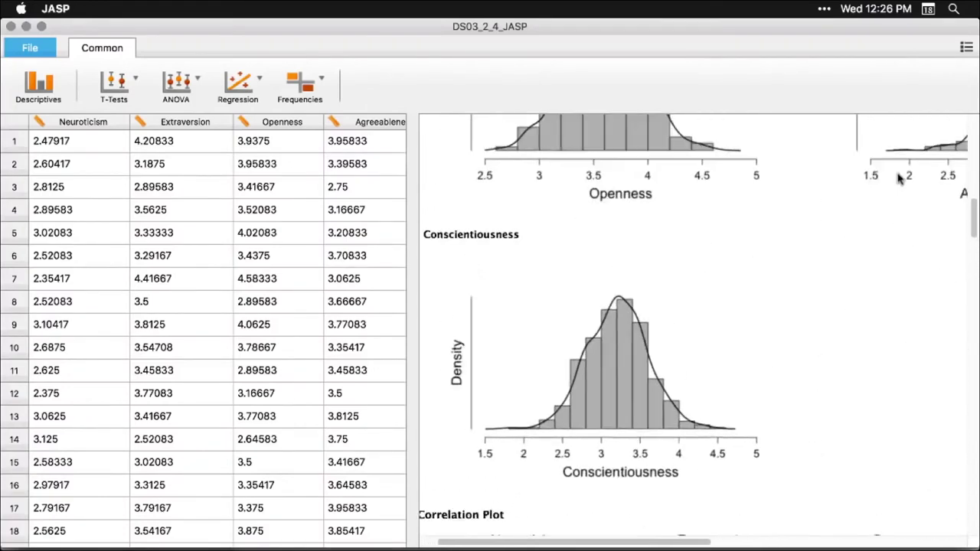
scroll(900, 179, up, 5)
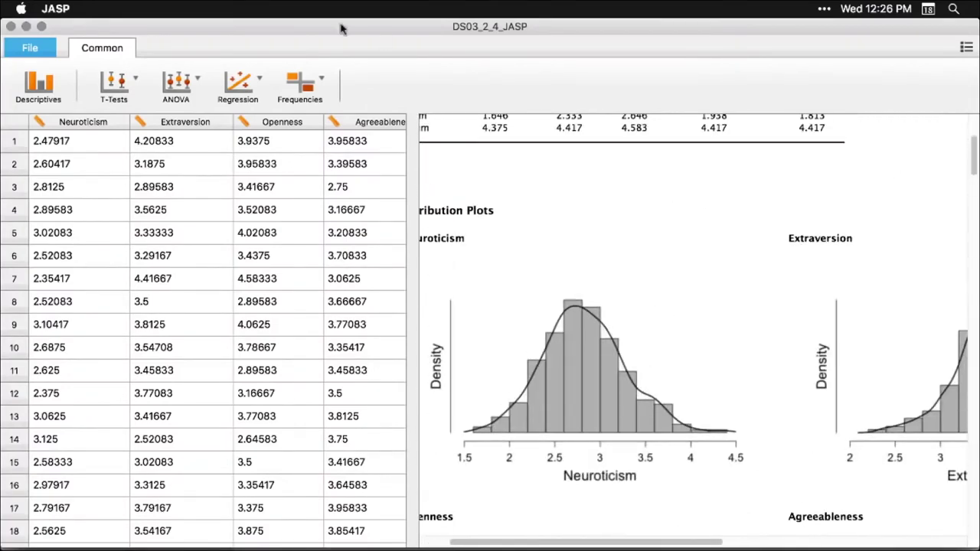
click(25, 52)
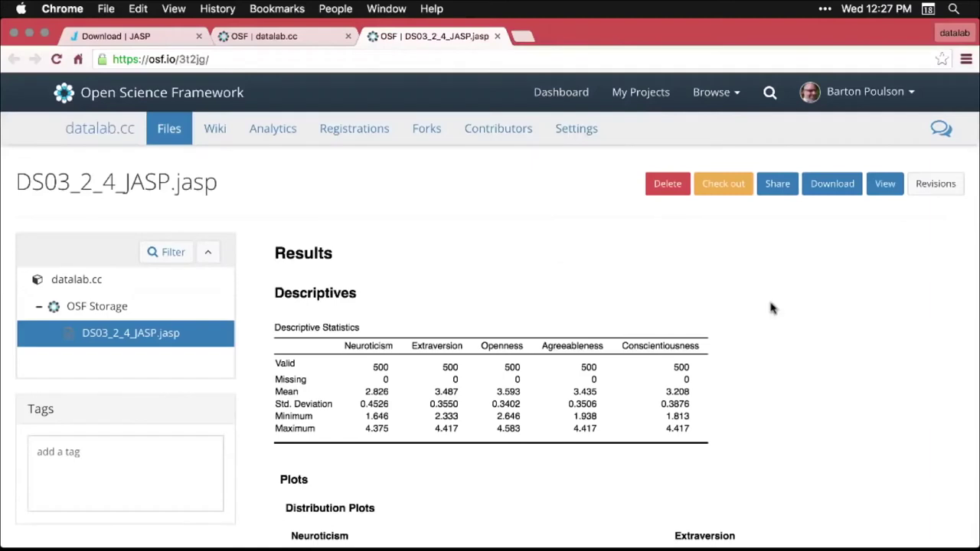
On the OSF page for DS03_2_4_JASP.jasp, review the descriptives, five distribution plots and correlation plot
click(380, 61)
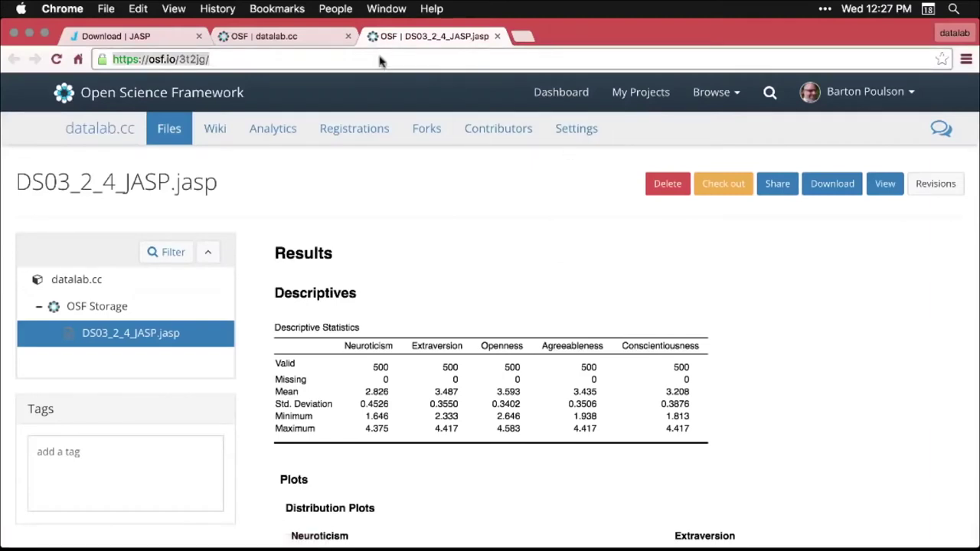
click(836, 327)
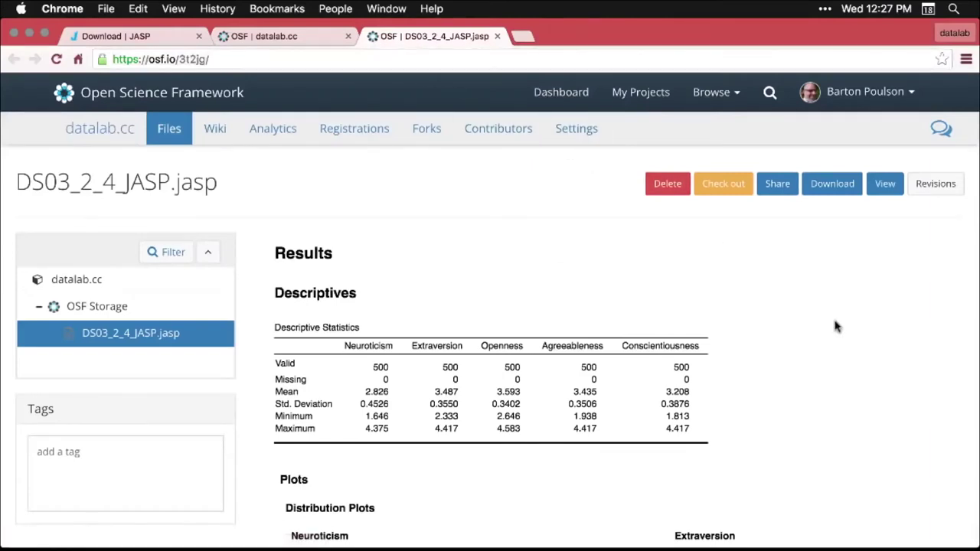
scroll(836, 327, down, 2)
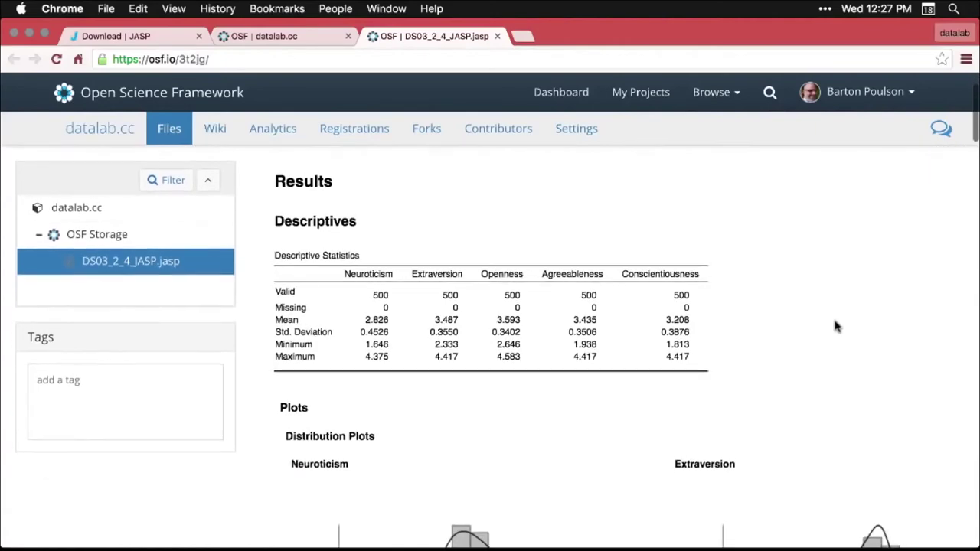
scroll(836, 327, down, 10)
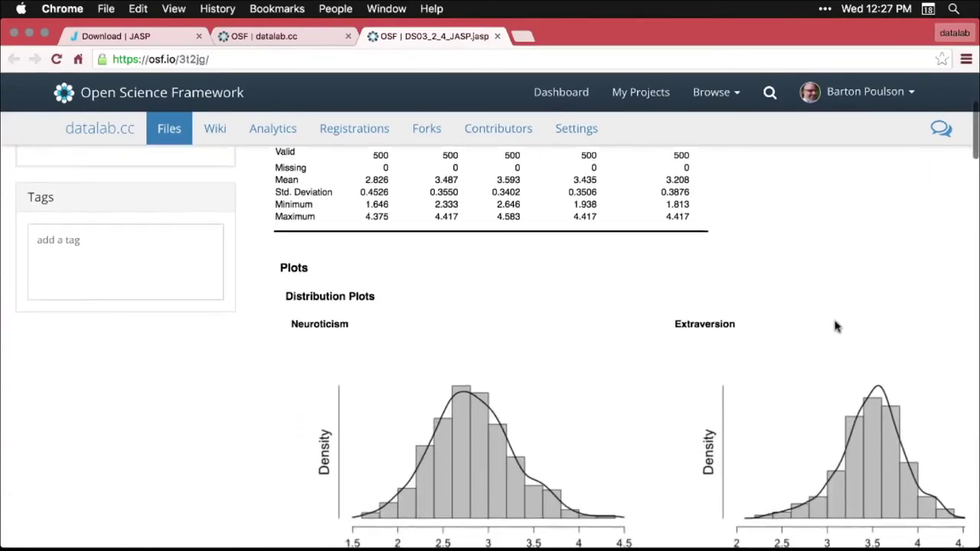
scroll(836, 326, down, 10)
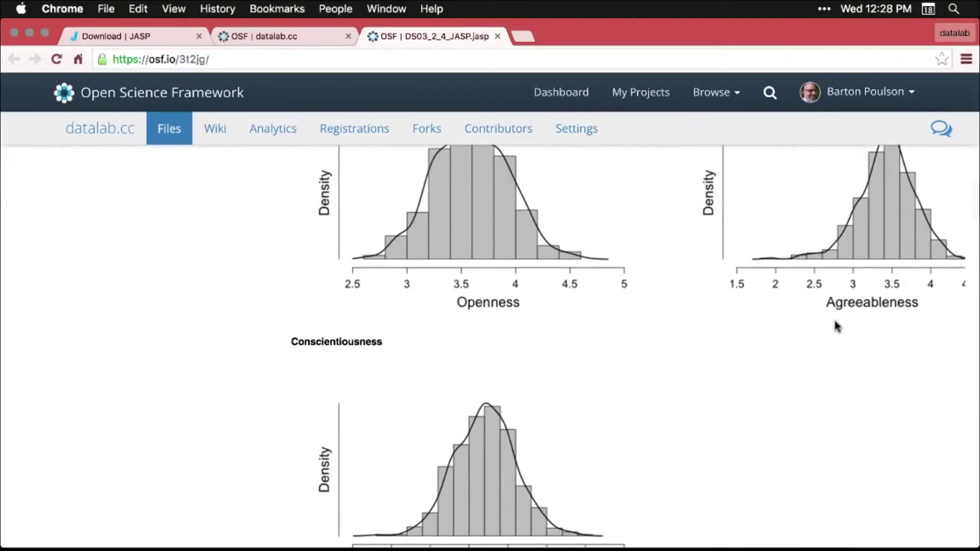
scroll(836, 327, down, 20)
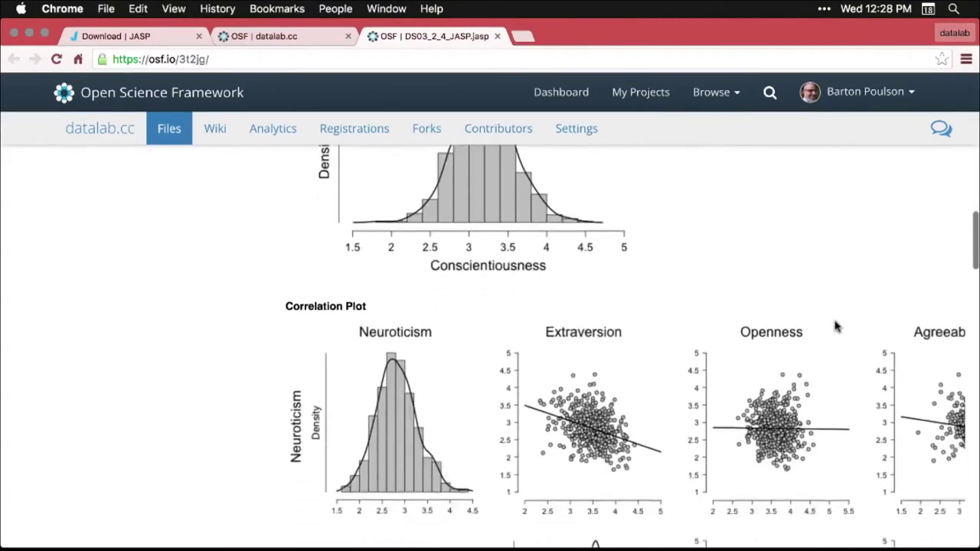
scroll(836, 327, down, 8)
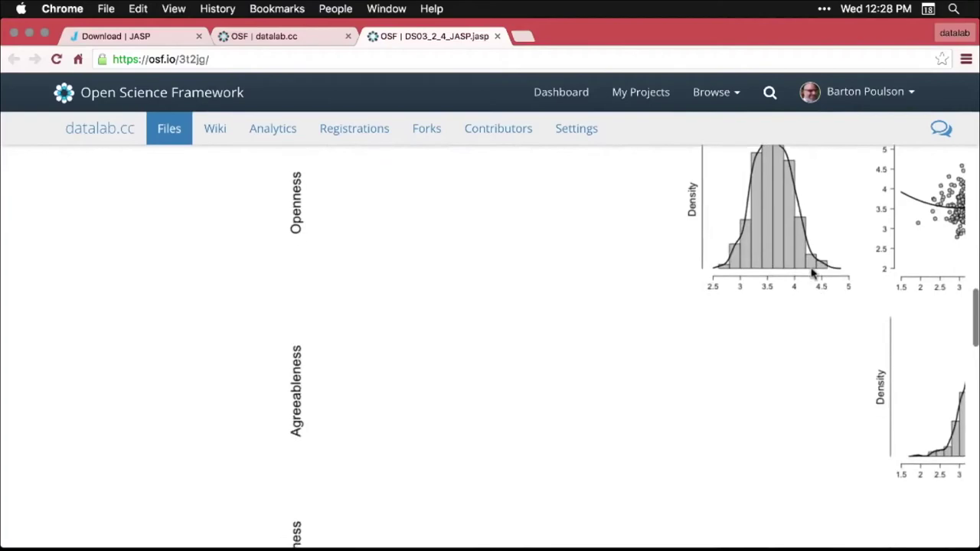
scroll(813, 274, up, 20)
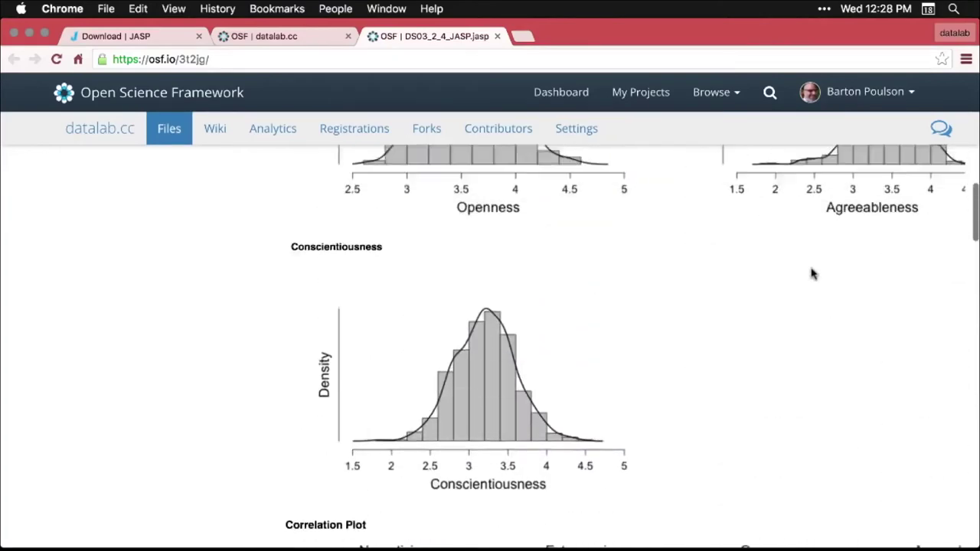
scroll(813, 274, up, 10)
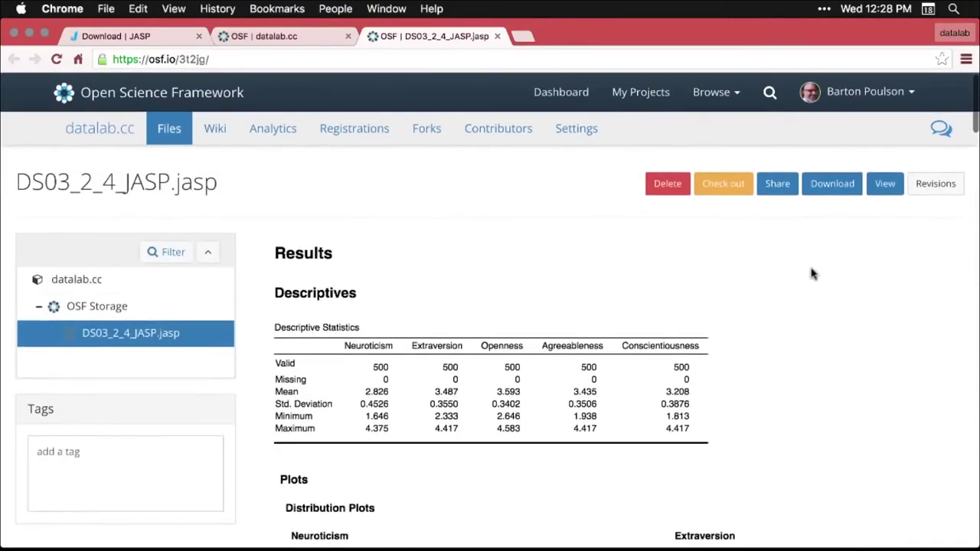